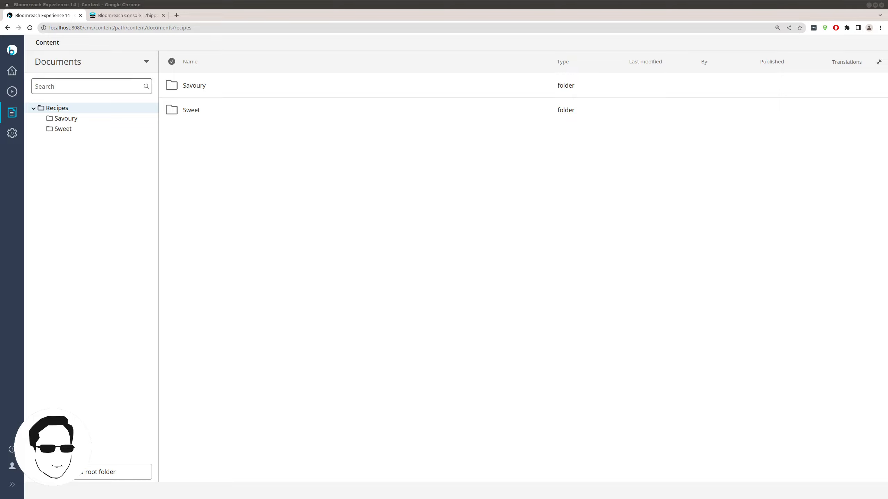
- Open the Savoury folder, review the document types offered for a new document, then cancel
left_click(152, 109)
left_click(95, 118)
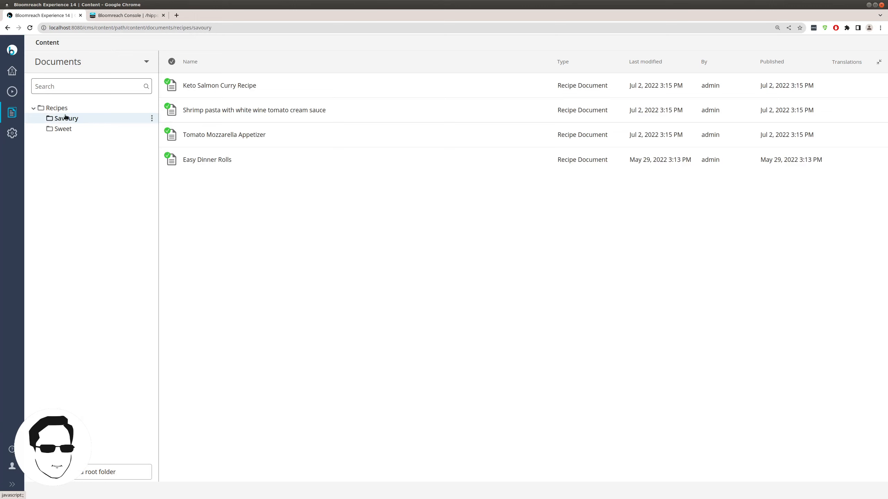
left_click(152, 119)
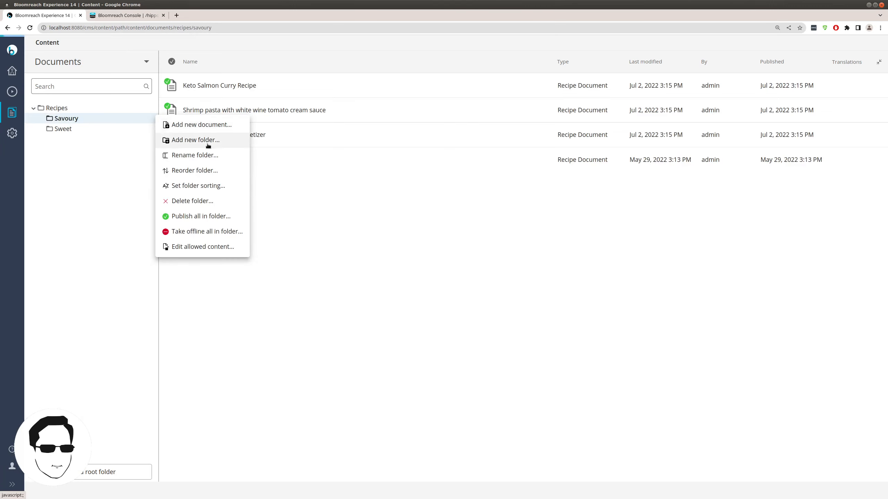
left_click(199, 125)
left_click(412, 311)
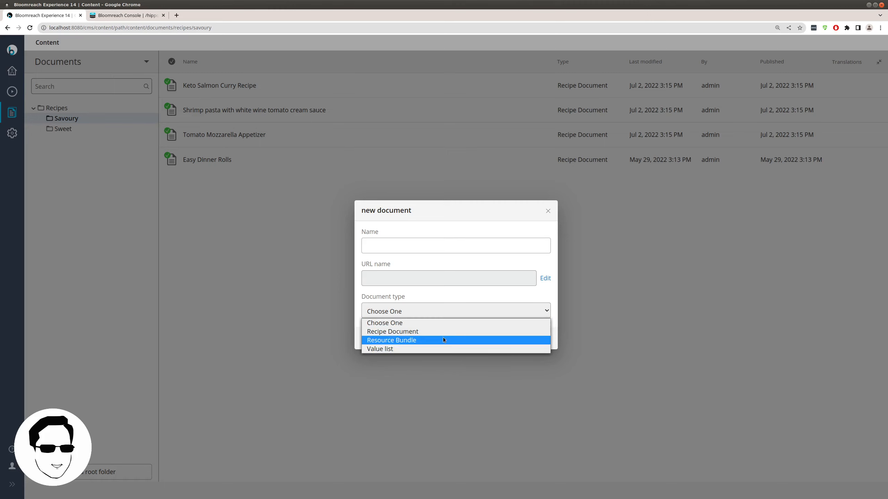
left_click(409, 244)
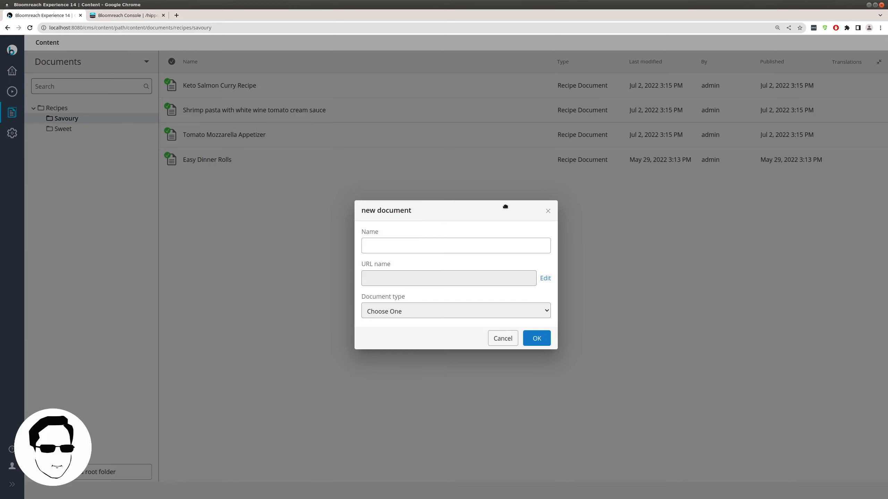
left_click(512, 338)
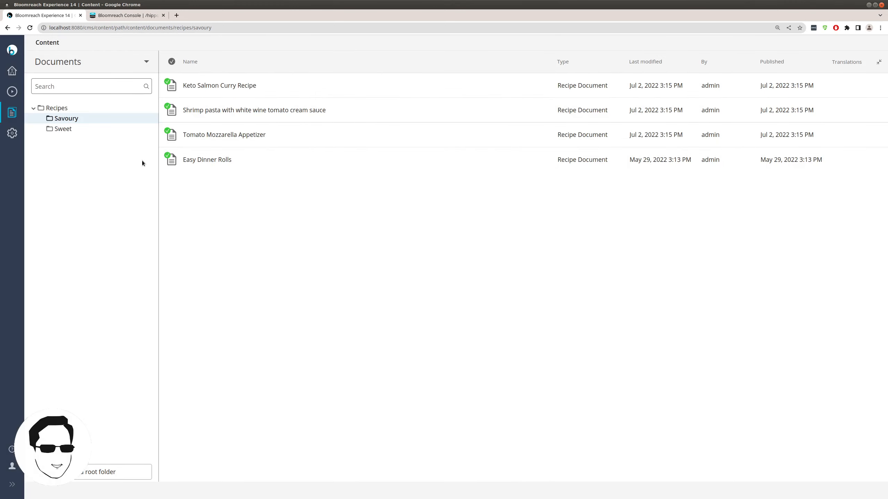
left_click(152, 119)
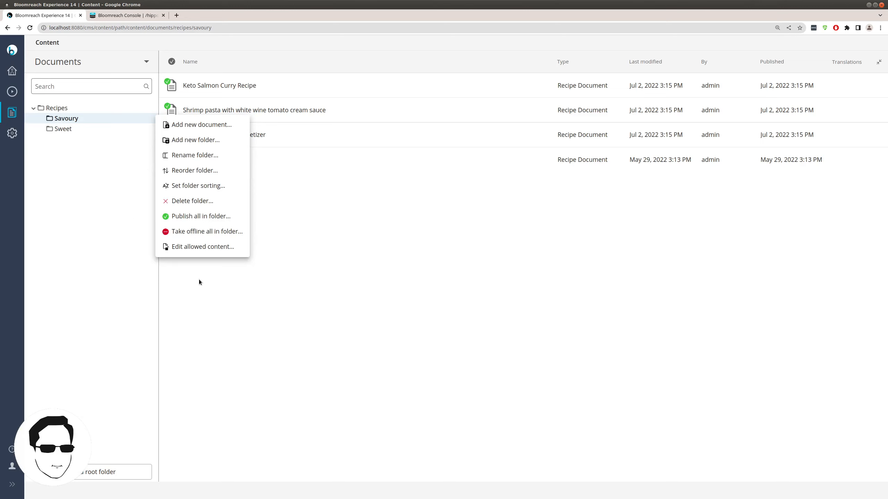
left_click(192, 248)
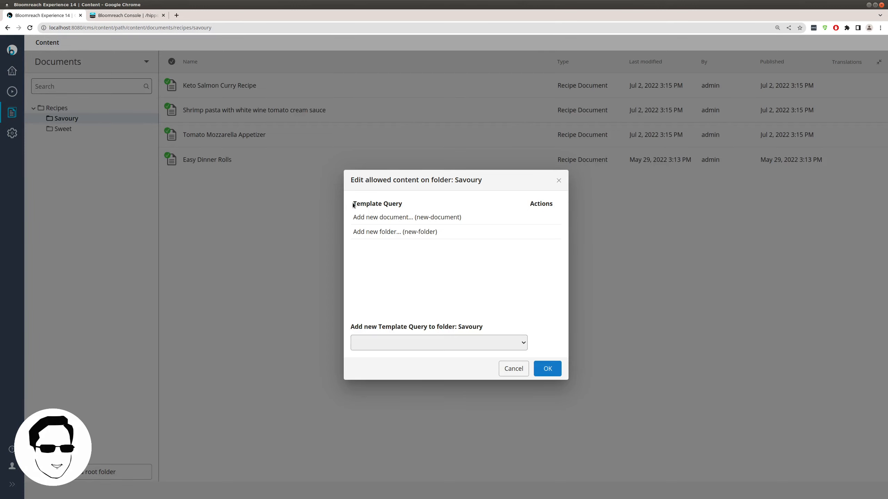
left_click_drag(351, 203, 405, 206)
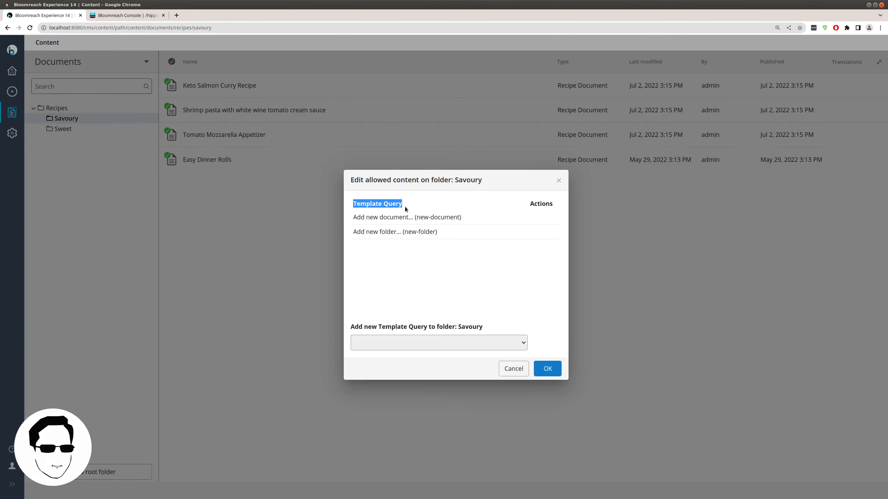
left_click(404, 206)
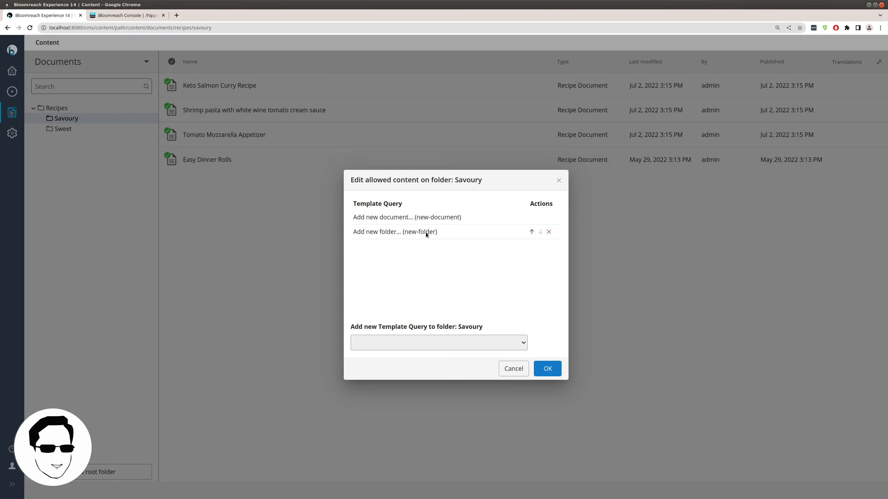
left_click(508, 371)
left_click(154, 120)
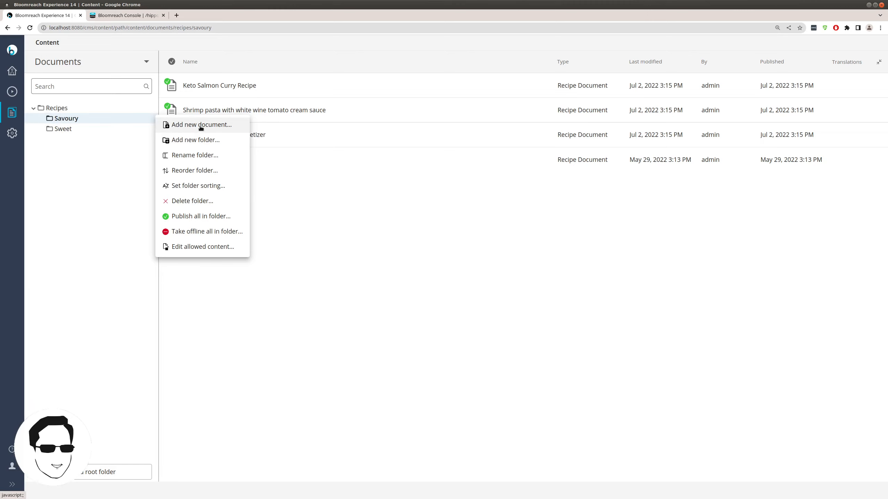
left_click(109, 141)
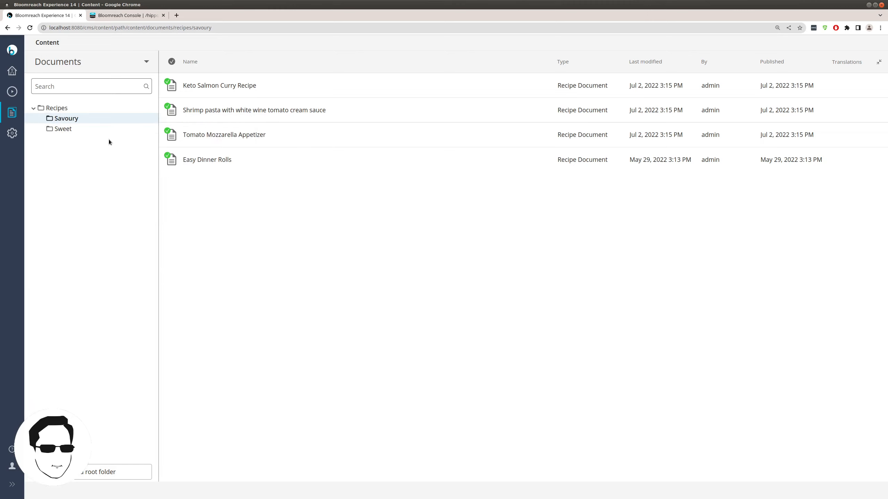
- In the Console, expand content > documents > recipes to show the recipes folder node
left_click(112, 16)
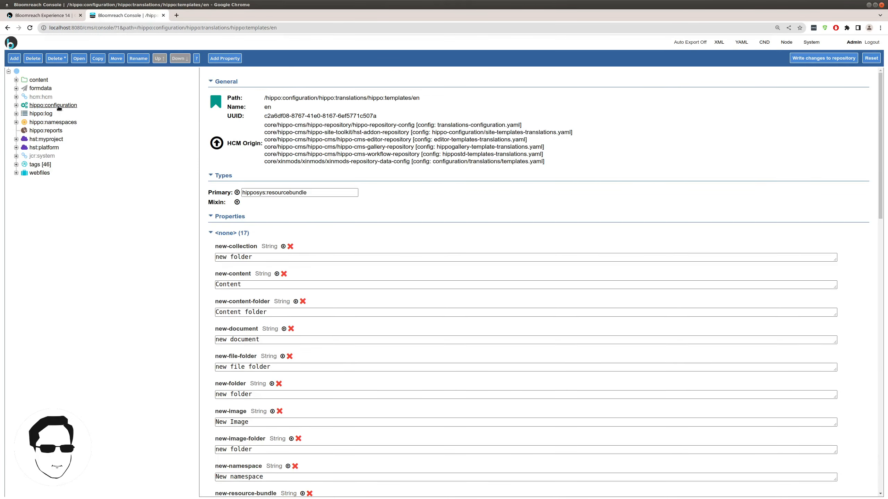
left_click(39, 80)
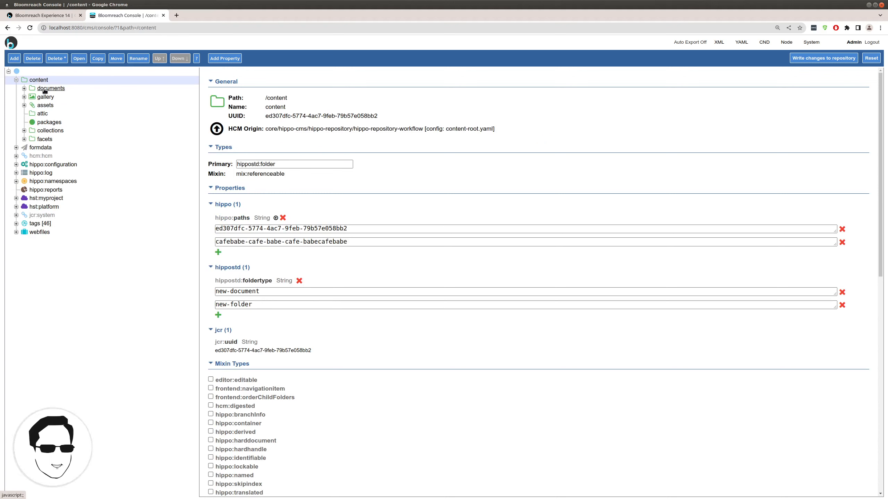
left_click(45, 89)
left_click(54, 99)
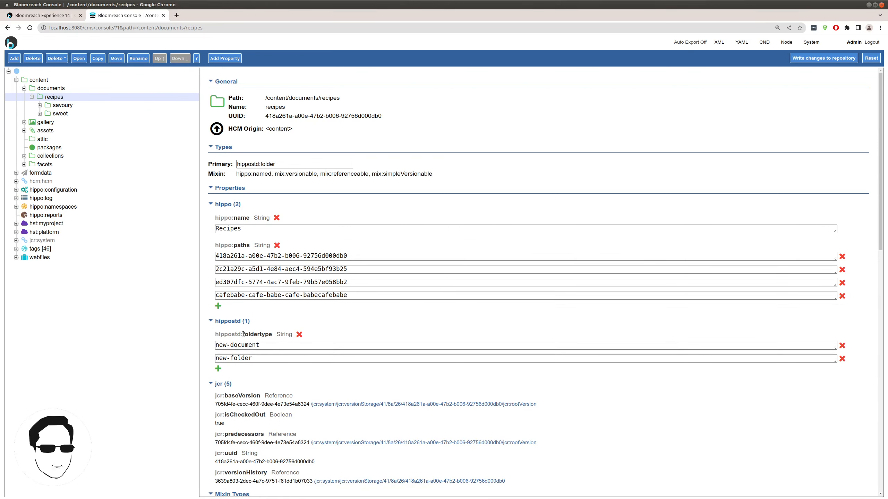
- Inspect the recipes folder's new-document and new-folder hippostd:foldertype values, then expand hippo:configuration
left_click(264, 345)
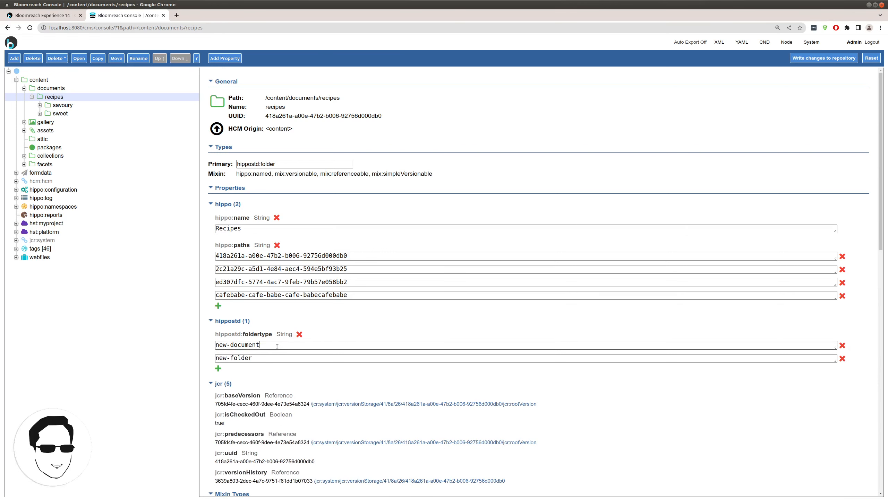
left_click(274, 357)
left_click(268, 344)
triple_click(267, 344)
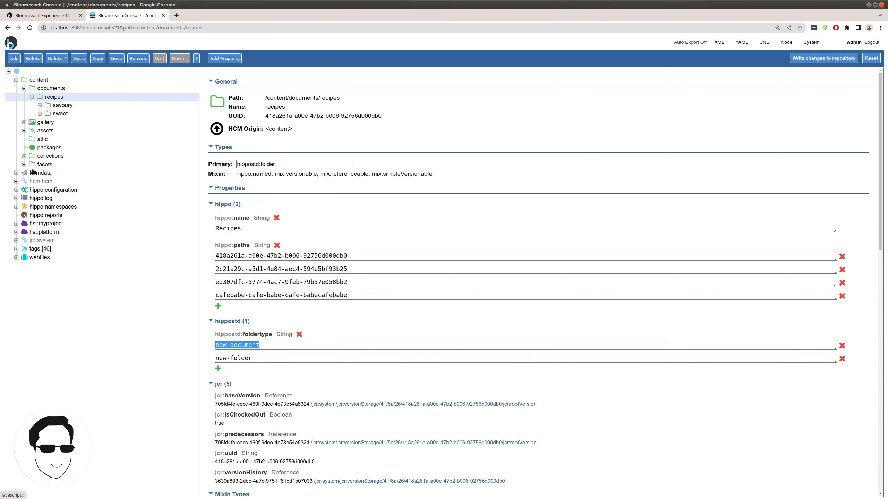
left_click(43, 189)
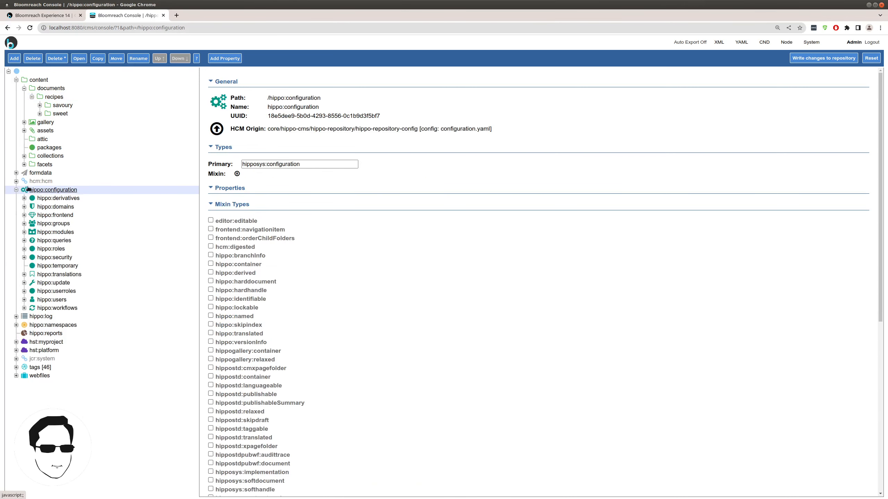
- Expand hippo:queries > hippo:templates and open the new-document template query
left_click(60, 241)
left_click(64, 249)
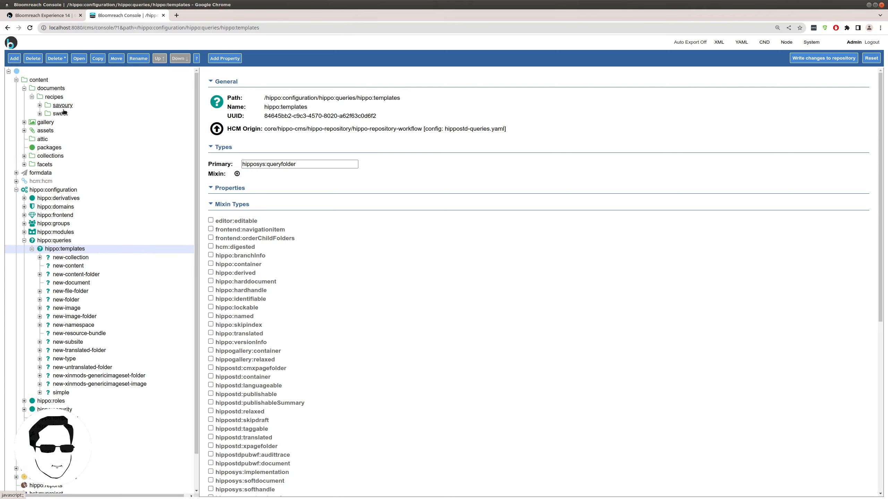
left_click(80, 283)
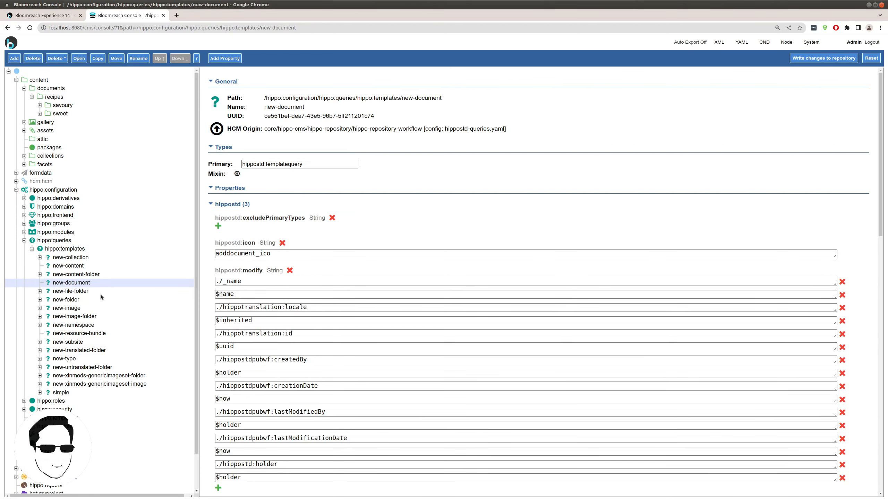
scroll(416, 263, "down", 2)
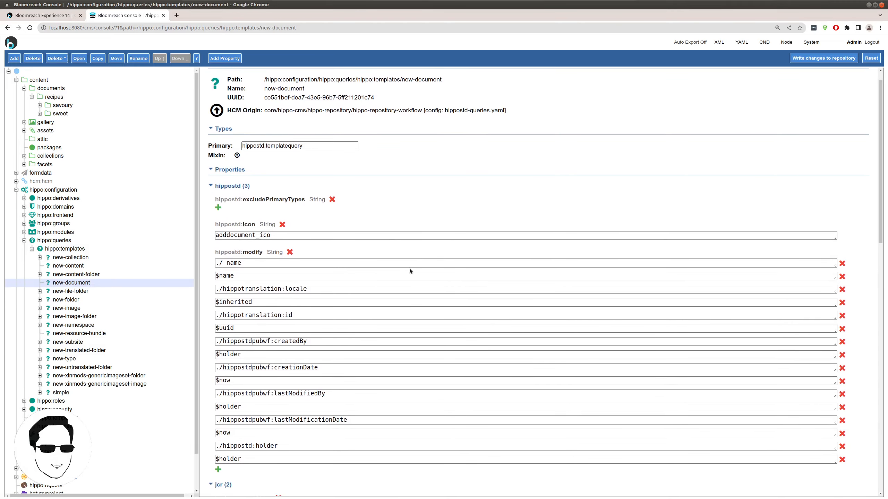
scroll(414, 267, "down", 4)
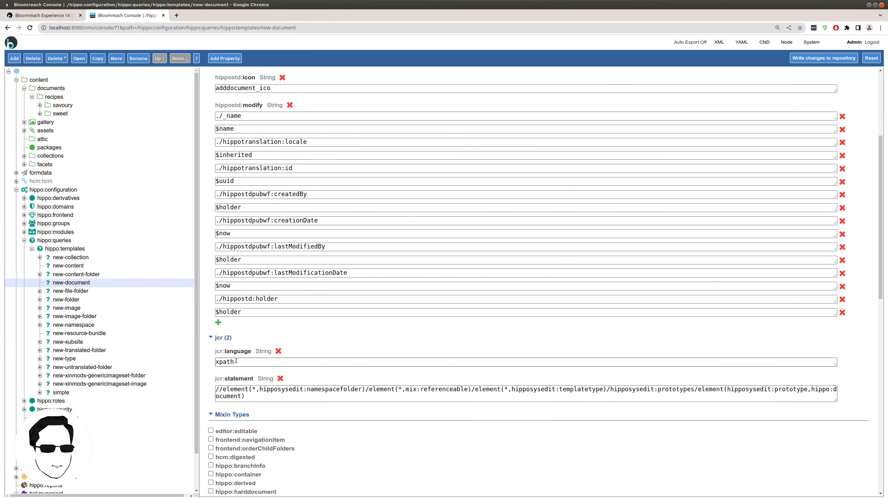
- Examine the xpath jcr:statement's folder, mix:referenceable and hippo:document parts
left_click_drag(235, 361, 214, 363)
left_click_drag(251, 398, 208, 386)
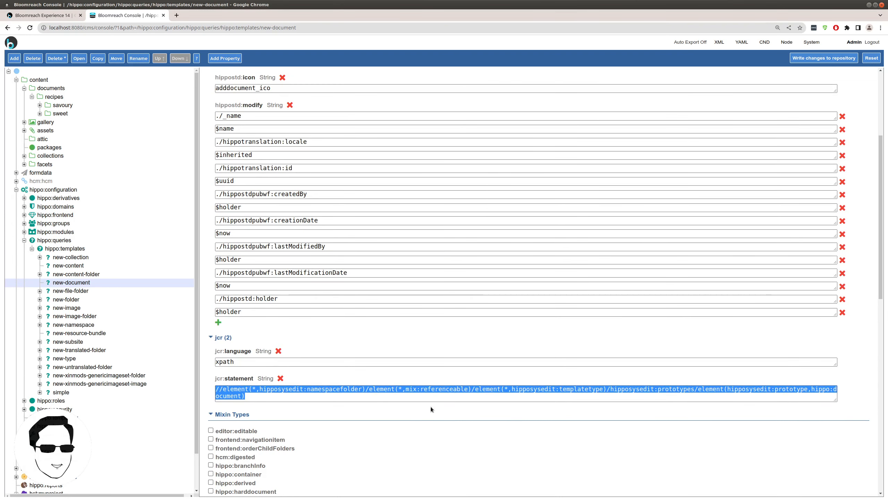
left_click(247, 397)
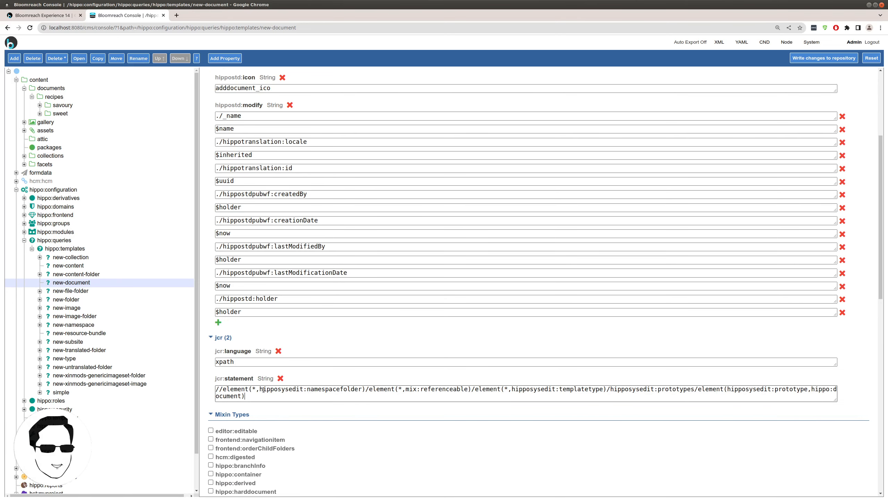
left_click_drag(263, 390, 344, 389)
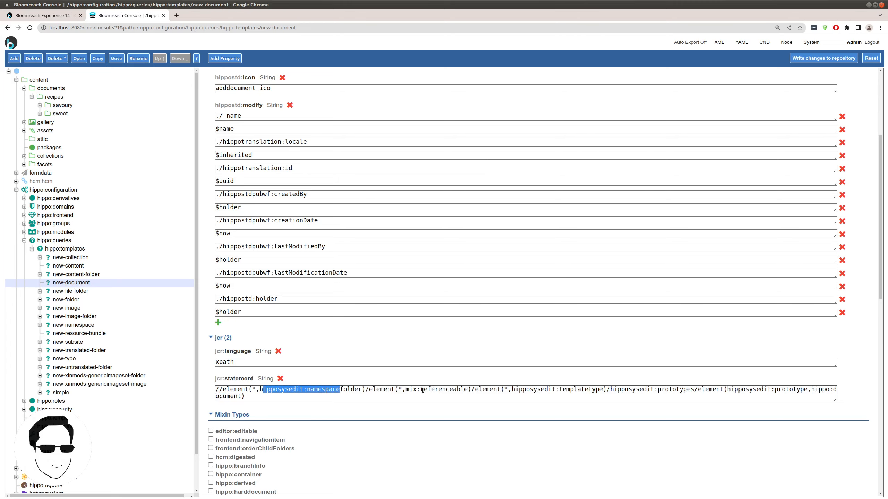
left_click_drag(406, 389, 607, 389)
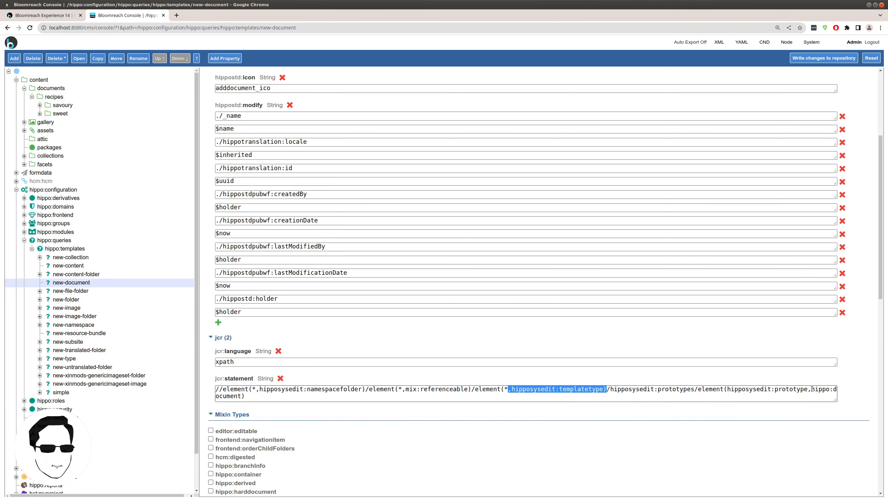
left_click_drag(811, 390, 243, 398)
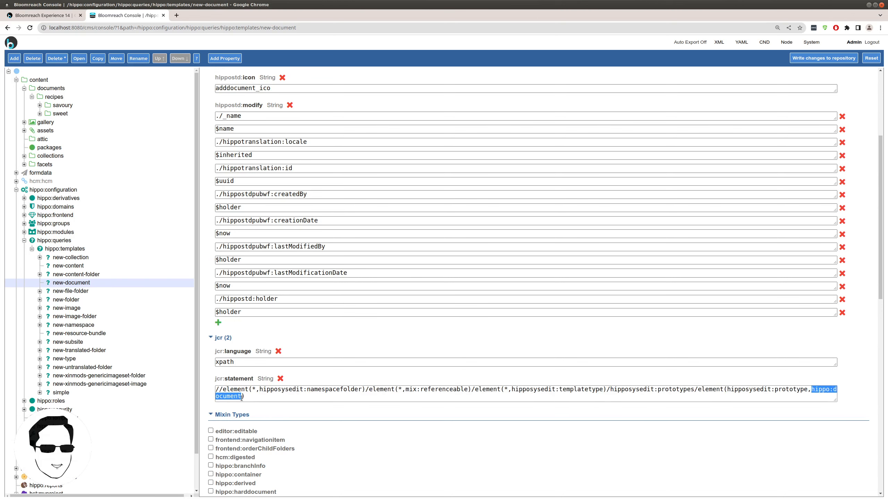
left_click(243, 398)
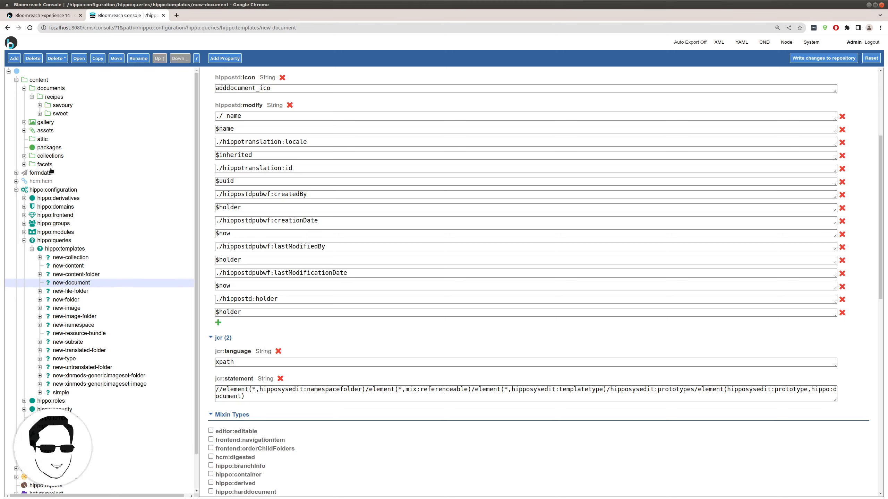
- Expand hippo:namespaces > xinmods > recipe and note its mix:referenceable mixin
scroll(110, 384, "down", 2)
left_click(53, 439)
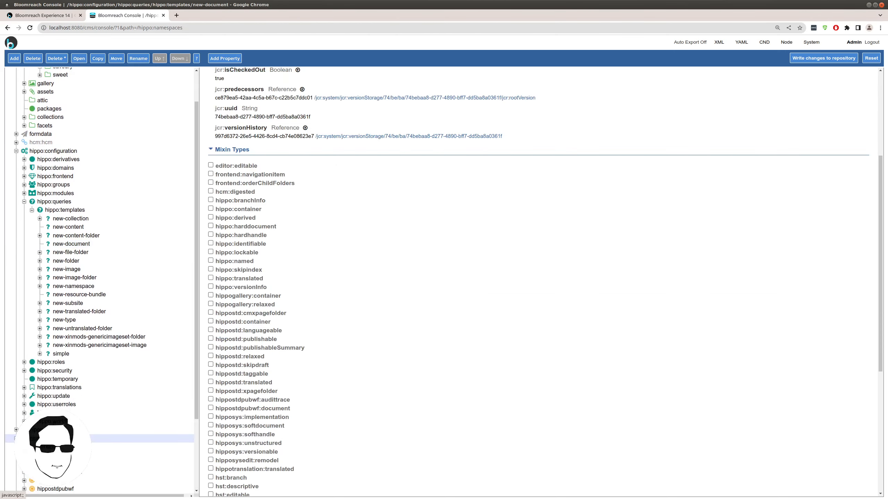
scroll(53, 438, "down", 4)
left_click(48, 439)
scroll(62, 331, "down", 2)
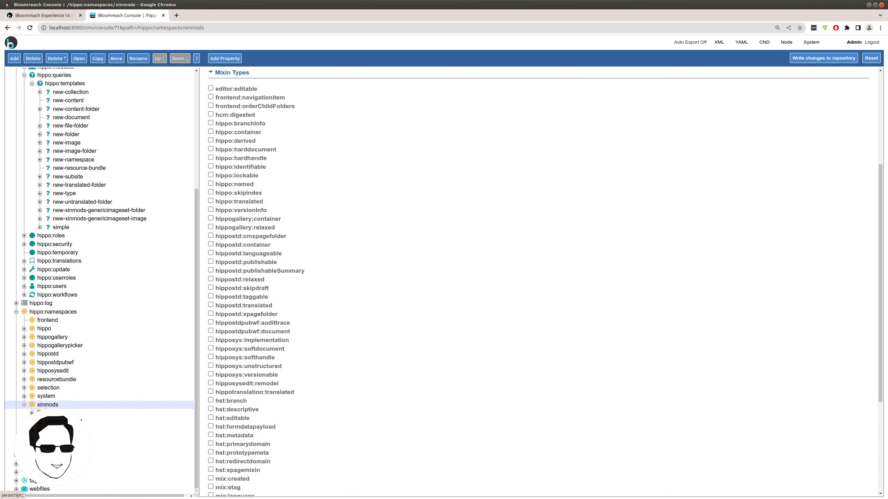
left_click(52, 438)
scroll(52, 439, "down", 1)
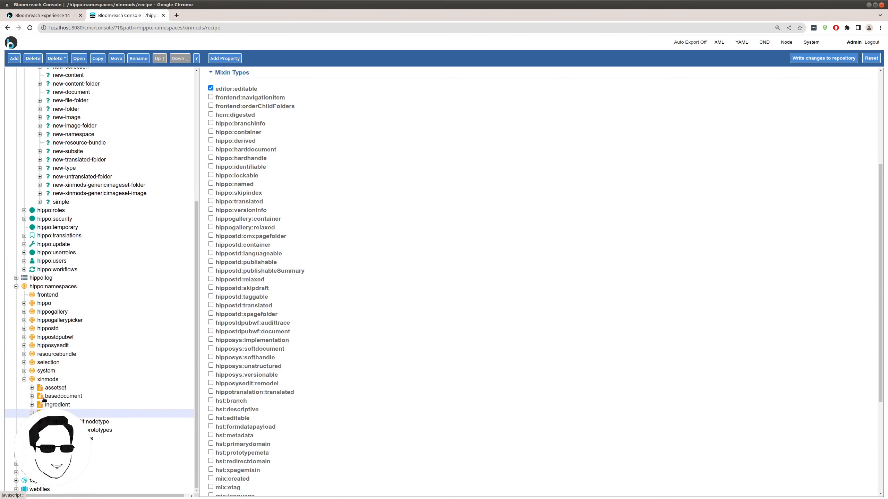
scroll(513, 325, "up", 5)
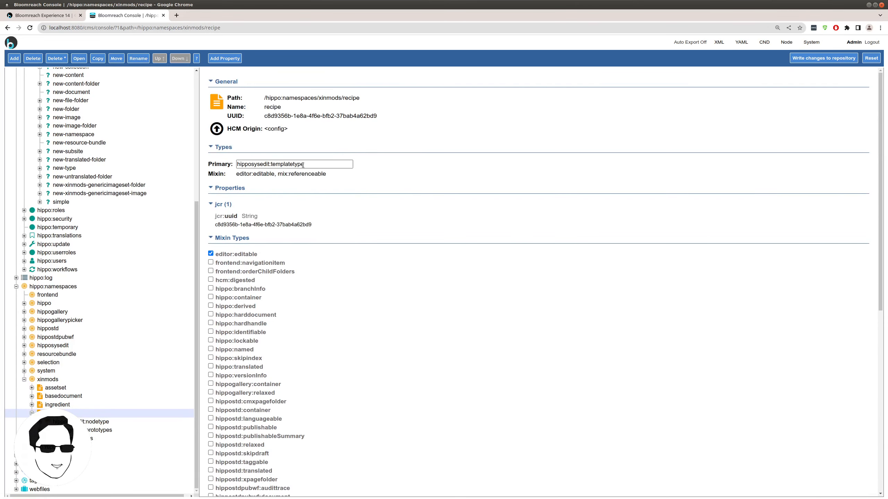
left_click_drag(282, 174, 326, 174)
- Open the recipe's hipposysedit:prototype node and select its xinmods:recipe primary type
left_click(91, 429)
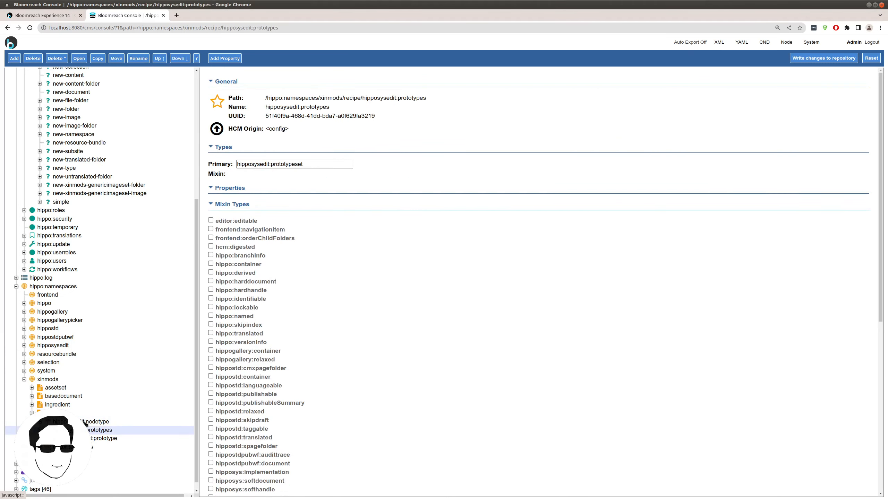
left_click(92, 440)
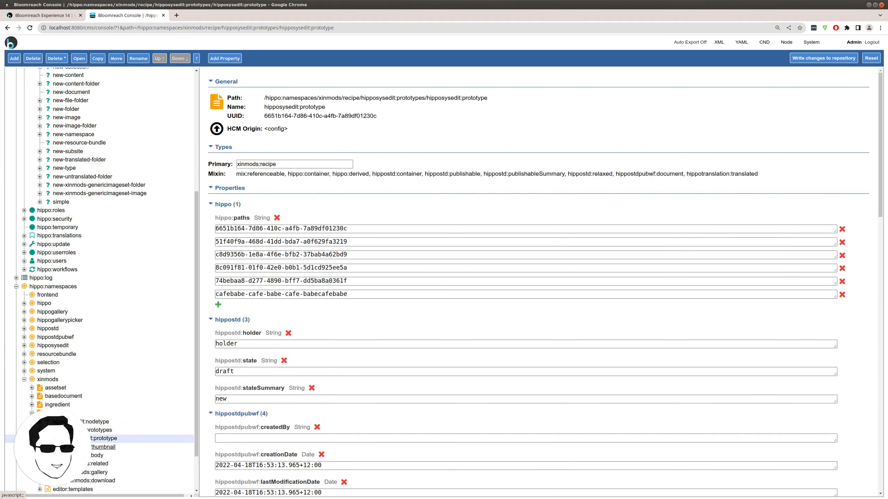
left_click(287, 165)
scroll(148, 285, "up", 2)
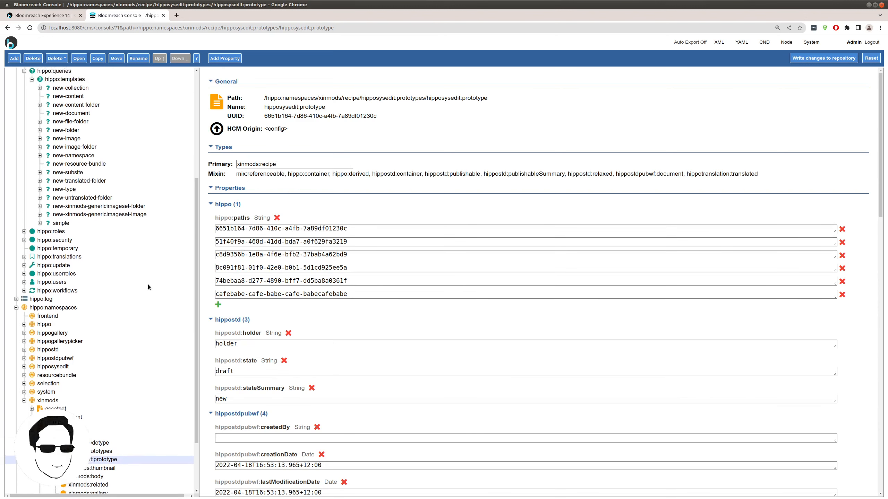
scroll(95, 348, "up", 3)
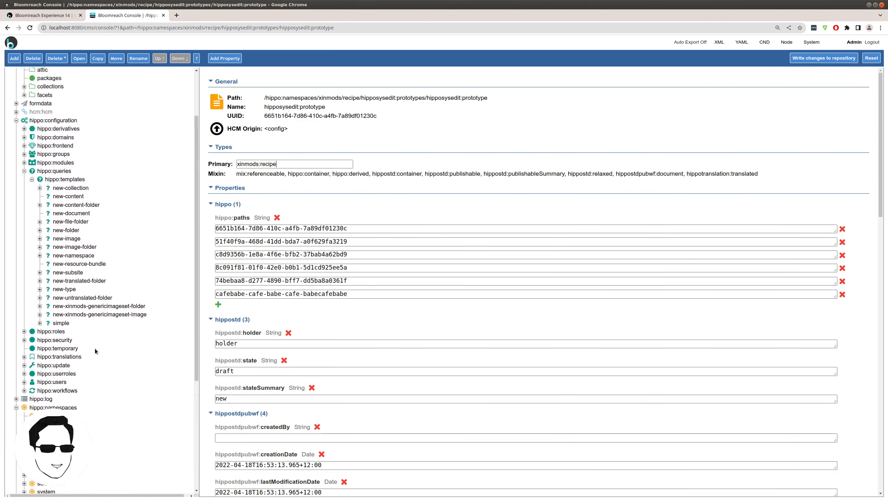
scroll(93, 341, "down", 1)
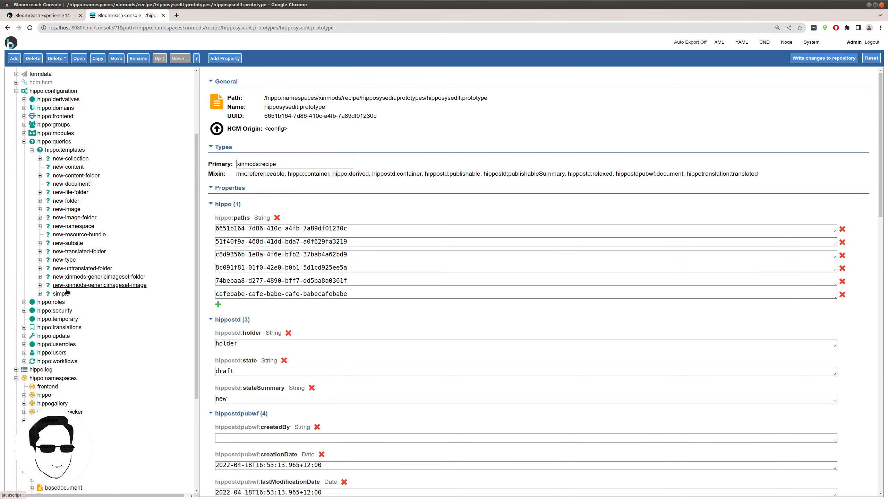
left_click(17, 379)
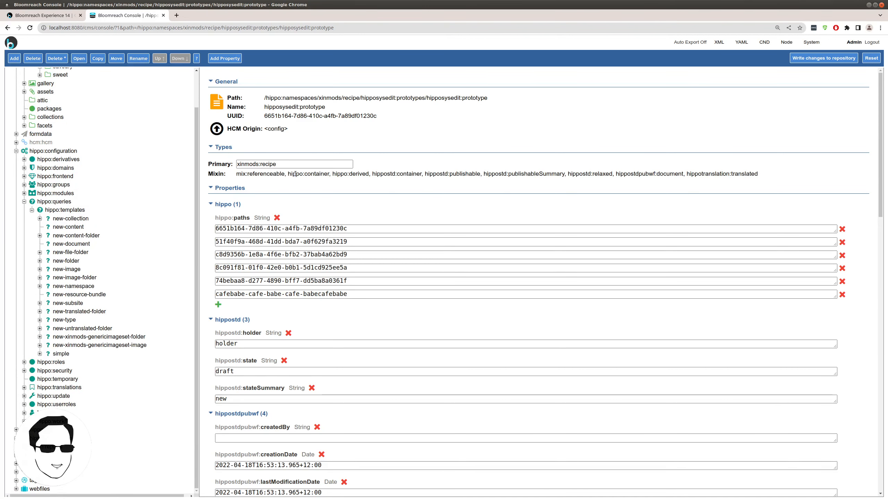
left_click_drag(293, 165, 195, 156)
- Copy the new-document template query as new-recipe
left_click(77, 244)
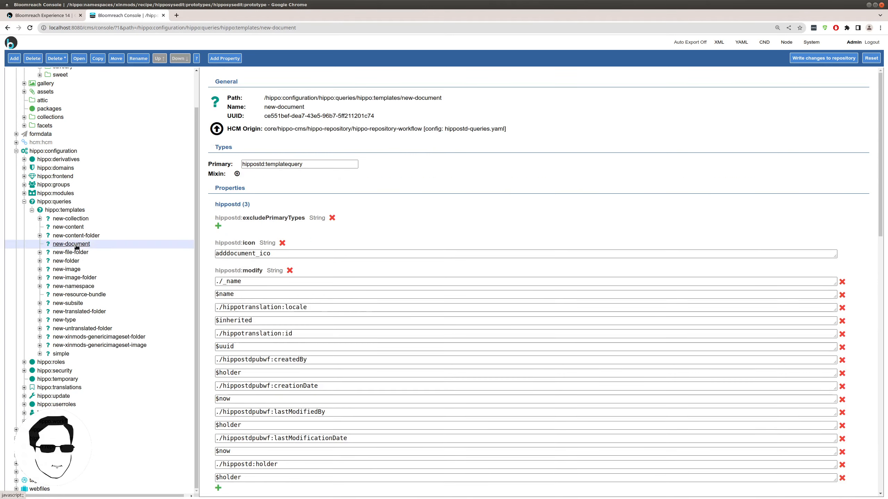
left_click(95, 59)
double_click(500, 339)
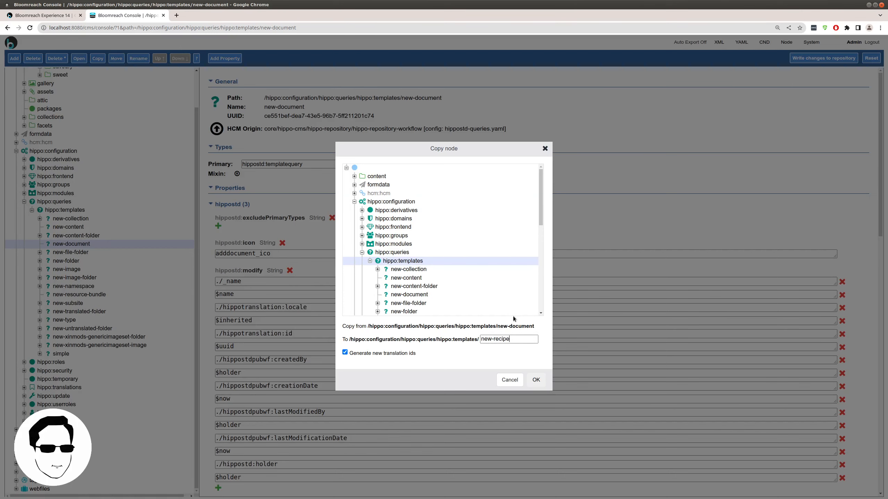
type("recipe")
left_click(535, 380)
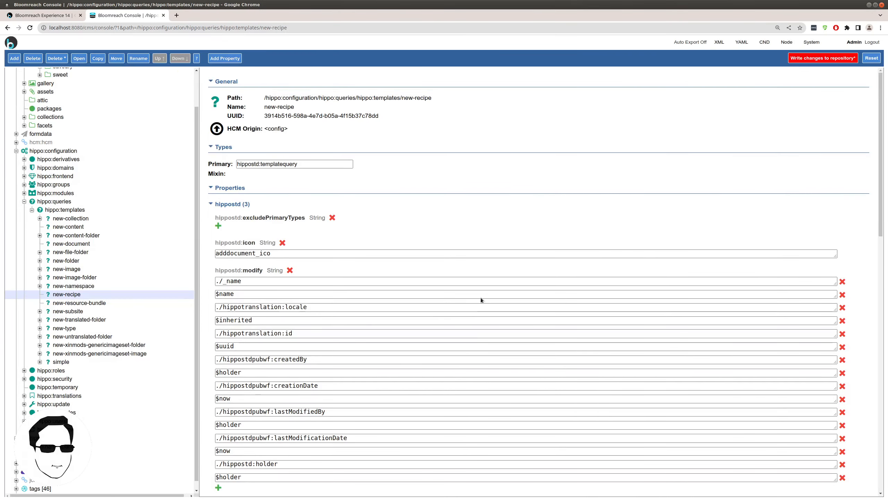
- Replace hippo:document with xinmods:recipe in the new-recipe statement and write changes to the repository
scroll(481, 300, "down", 7)
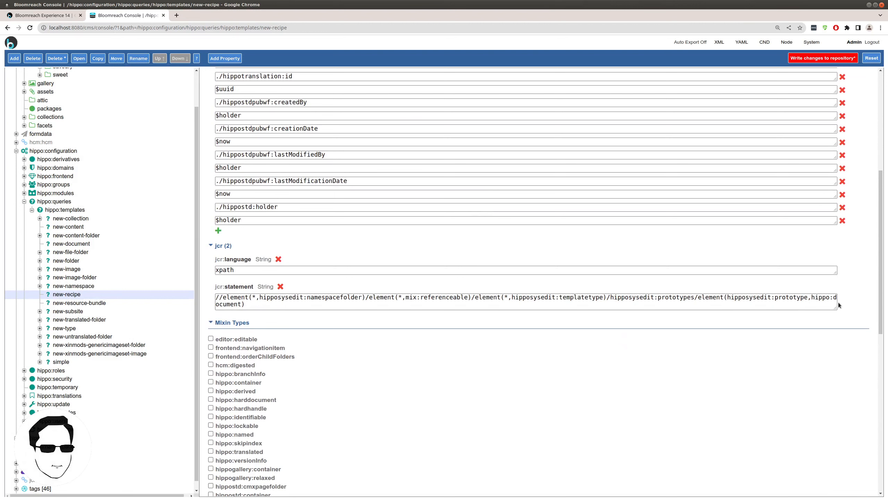
double_click(811, 299)
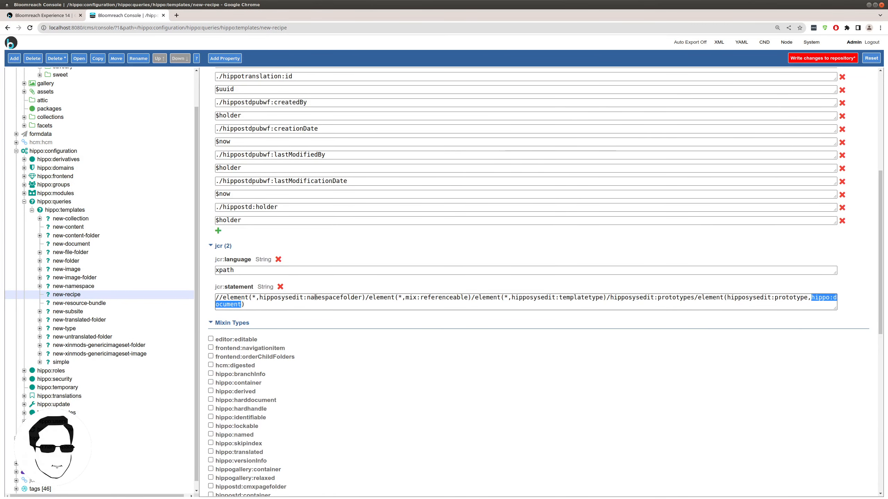
key("ctrl+v")
scroll(535, 346, "up", 4)
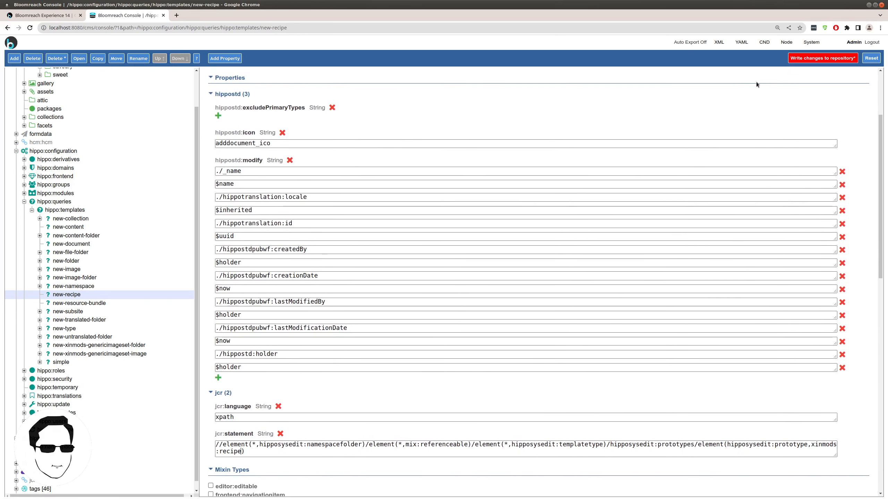
left_click(822, 58)
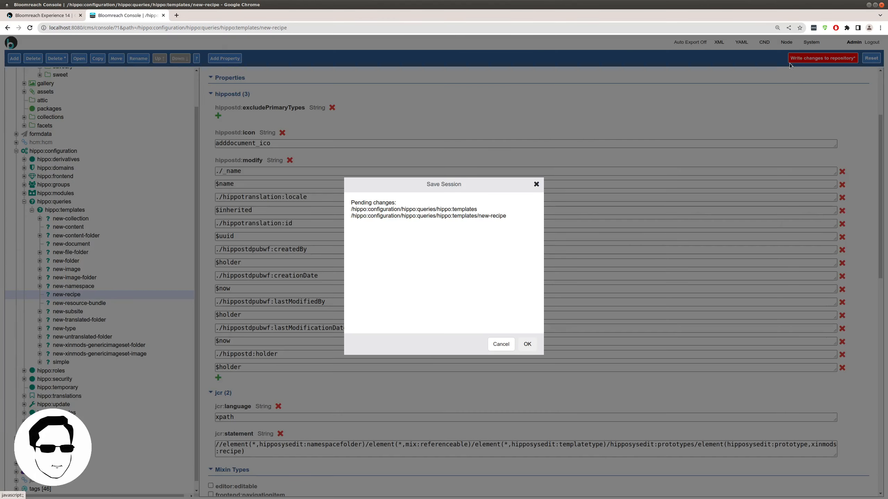
left_click(528, 344)
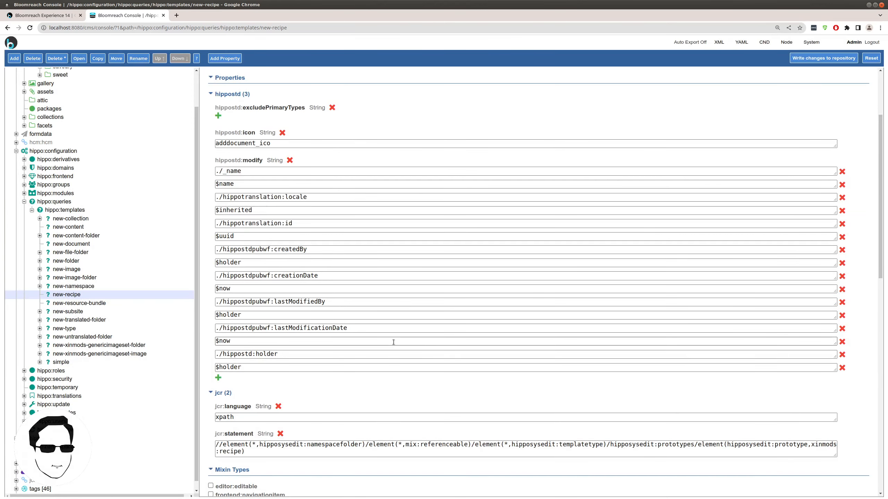
- Replace Savoury's new-document and new-folder allowed queries with only new-recipe
left_click(47, 18)
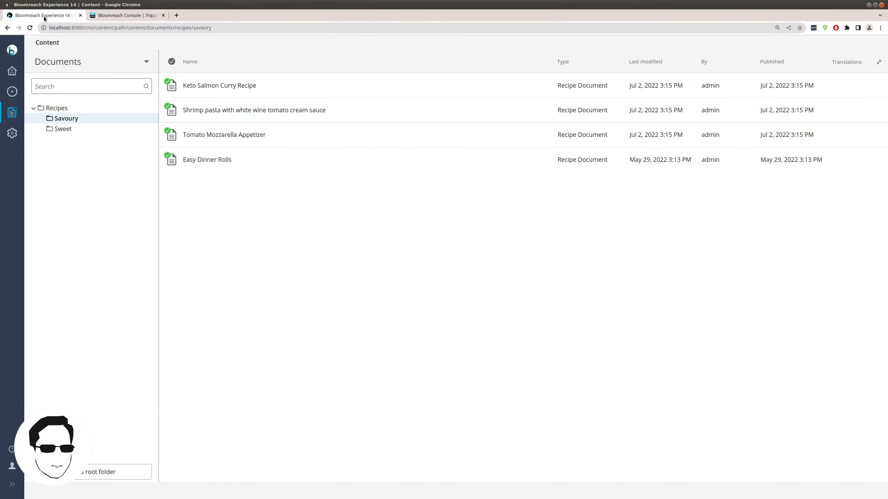
left_click(153, 119)
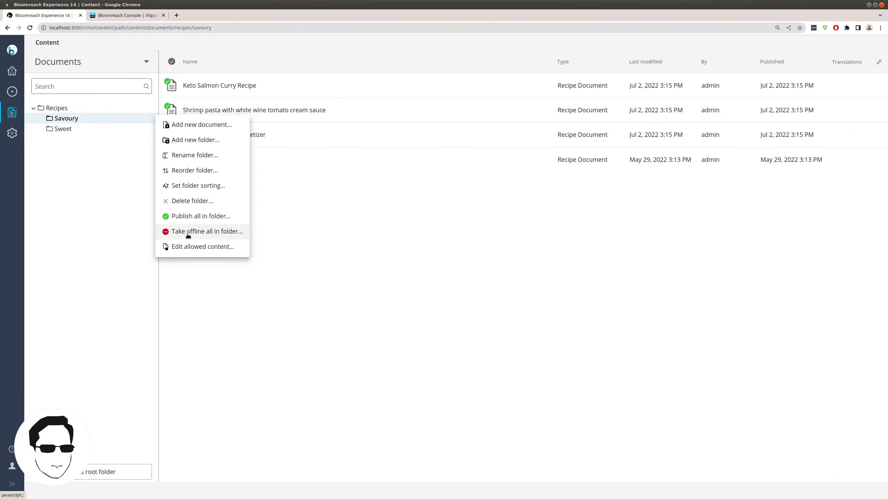
left_click(197, 246)
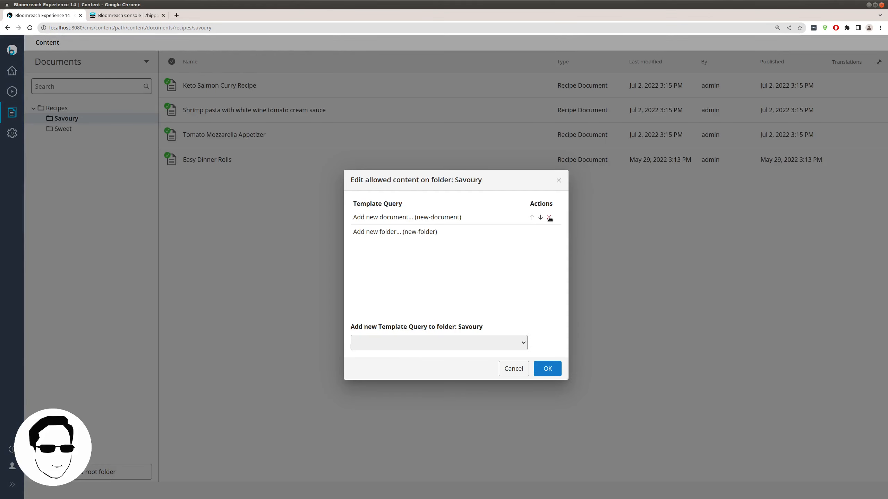
left_click(549, 217)
left_click(549, 218)
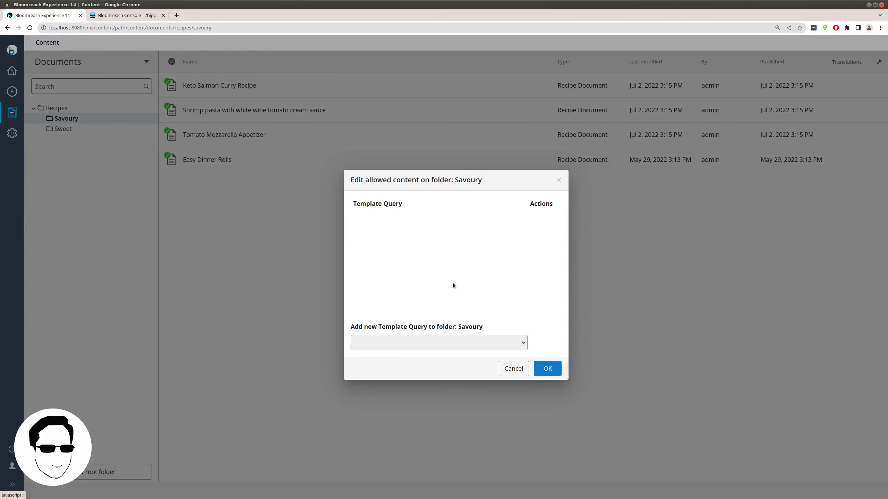
left_click(397, 346)
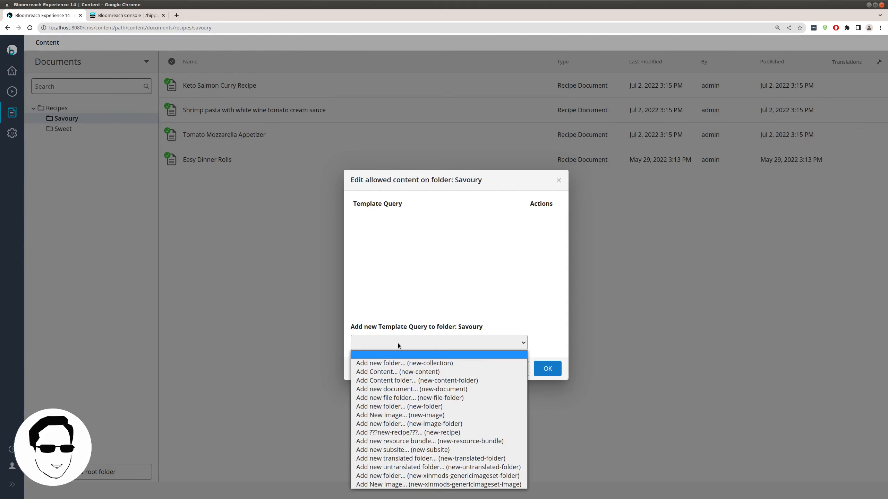
left_click(396, 433)
left_click(547, 369)
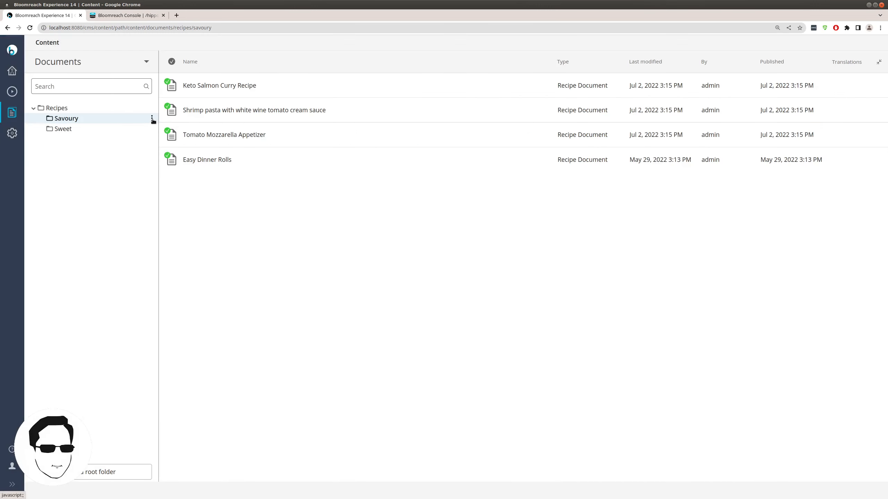
left_click(152, 118)
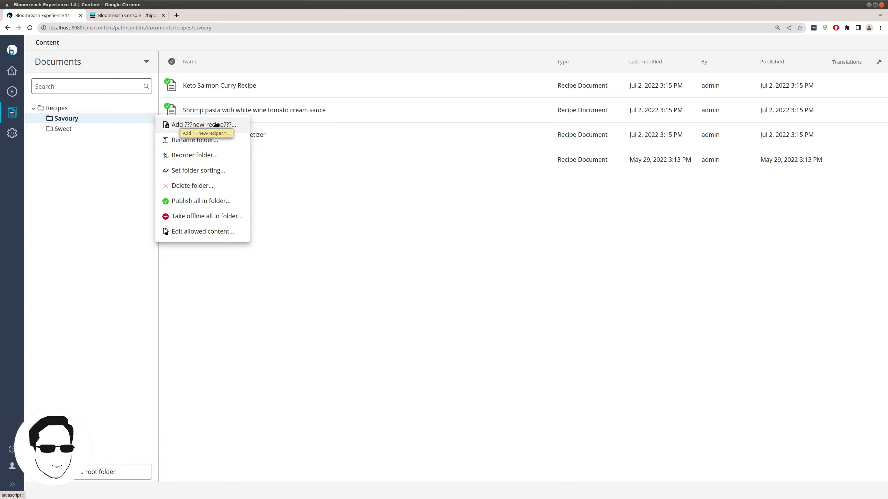
- Create a trial recipe named 'Our Recipe' in Savoury, then cancel its editor
left_click(213, 125)
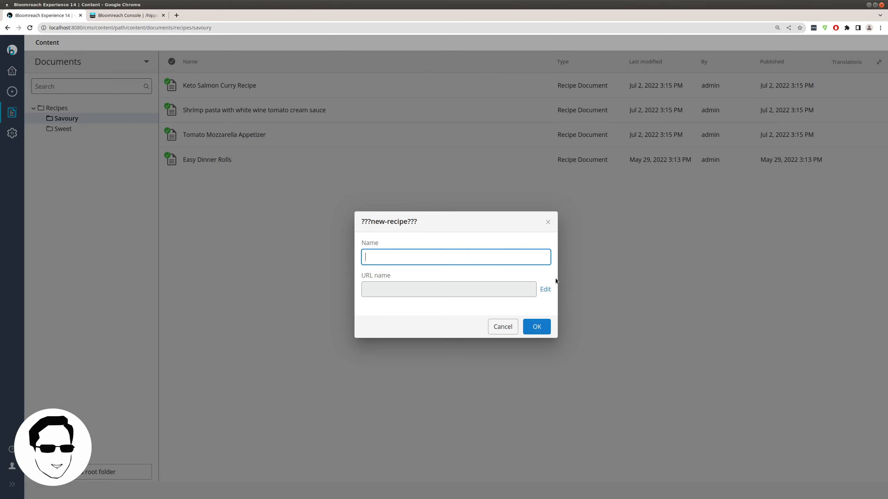
type("Our Recipe")
left_click(537, 329)
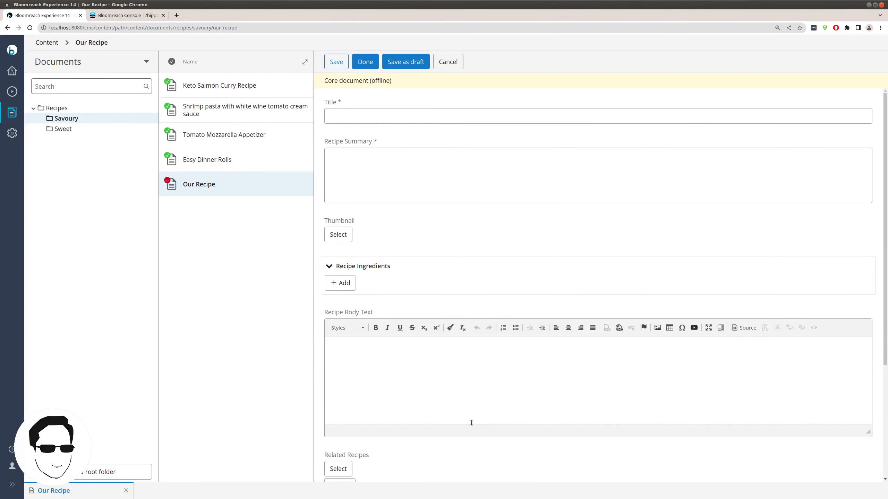
left_click(449, 63)
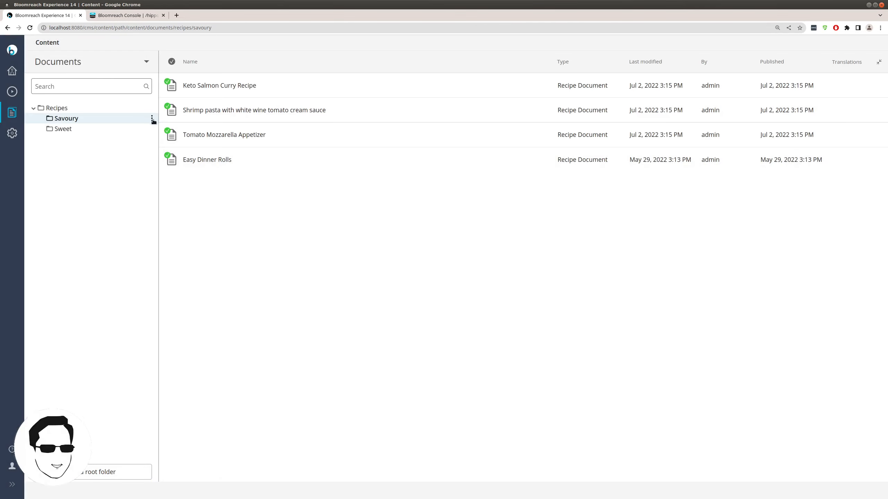
- Discard the unsaved recipe and dismiss the new recipe dialog without creating anything
left_click(154, 119)
left_click(190, 123)
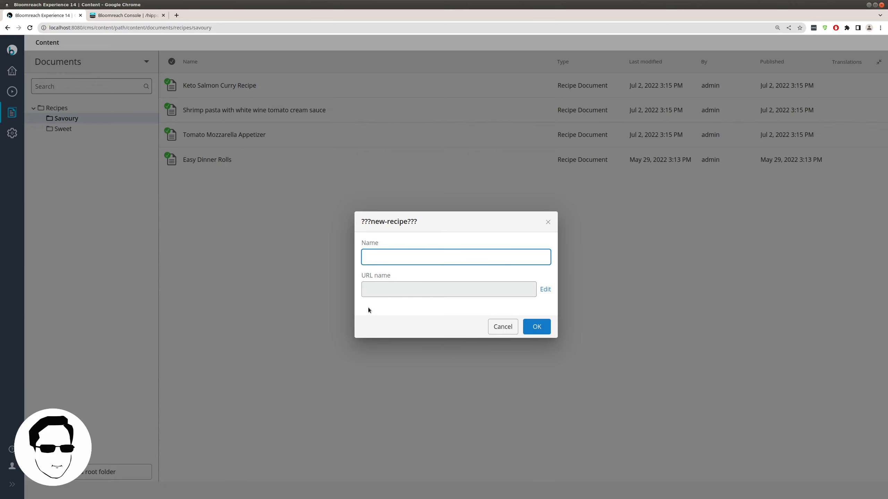
left_click(502, 327)
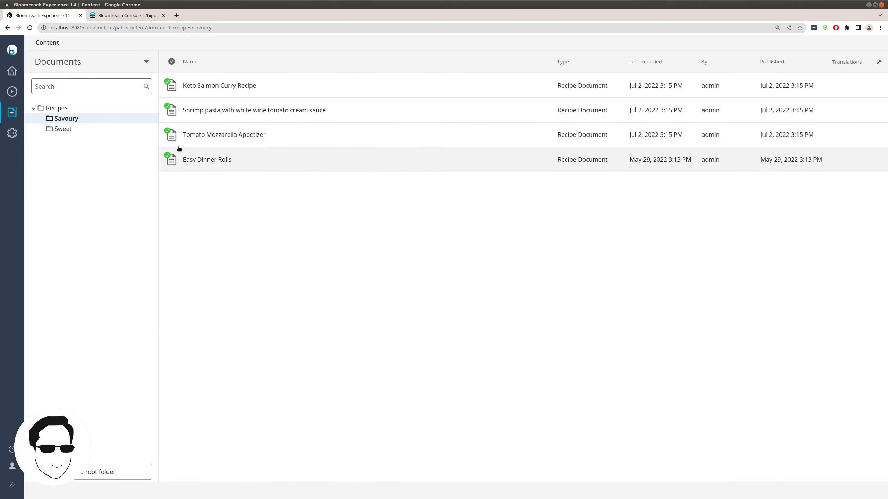
- Set the Sweet folder's allowed content to only the new-recipe template query
left_click(151, 129)
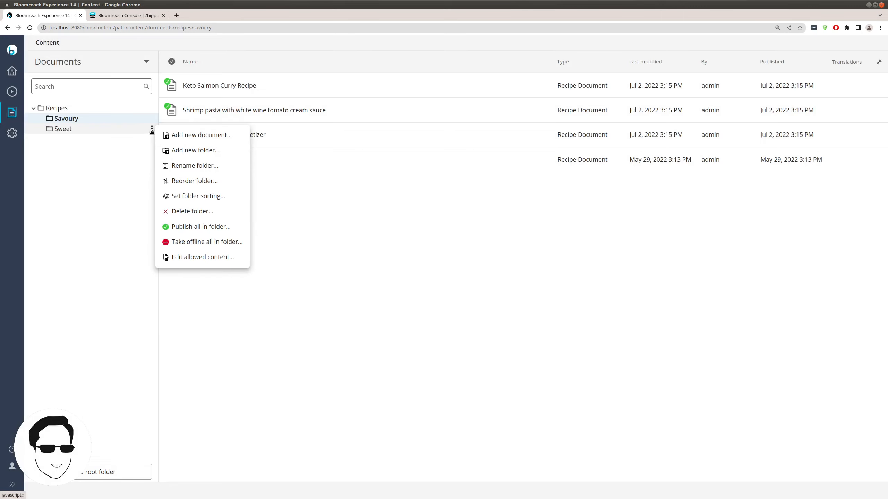
left_click(179, 258)
left_click(548, 218)
left_click(548, 217)
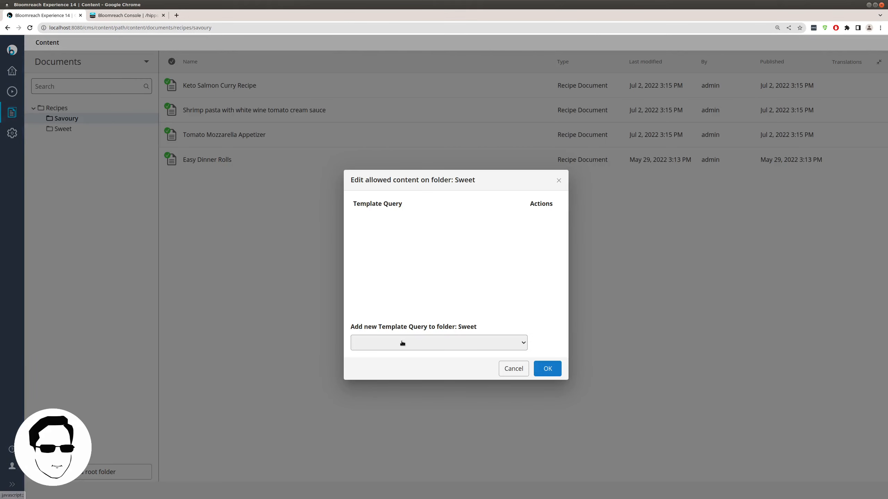
left_click(403, 343)
left_click(419, 433)
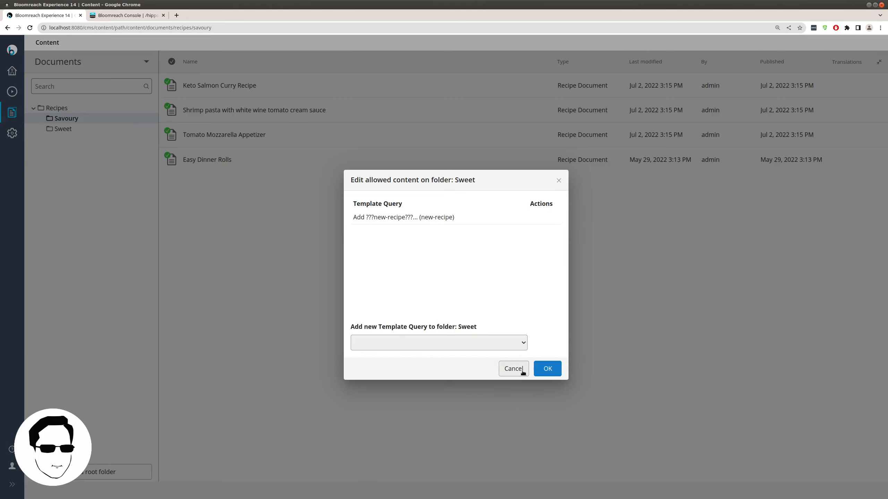
left_click(547, 369)
- Open the Recipes folder and review its actions menu
left_click(81, 109)
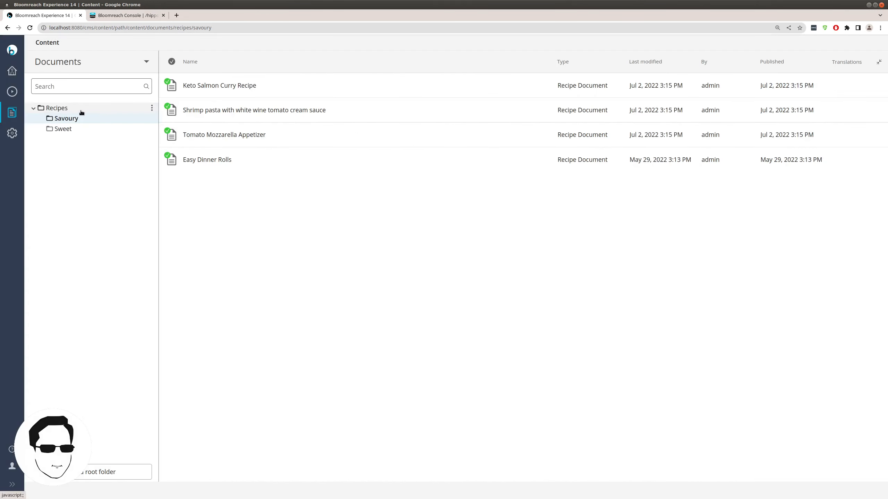
left_click(151, 108)
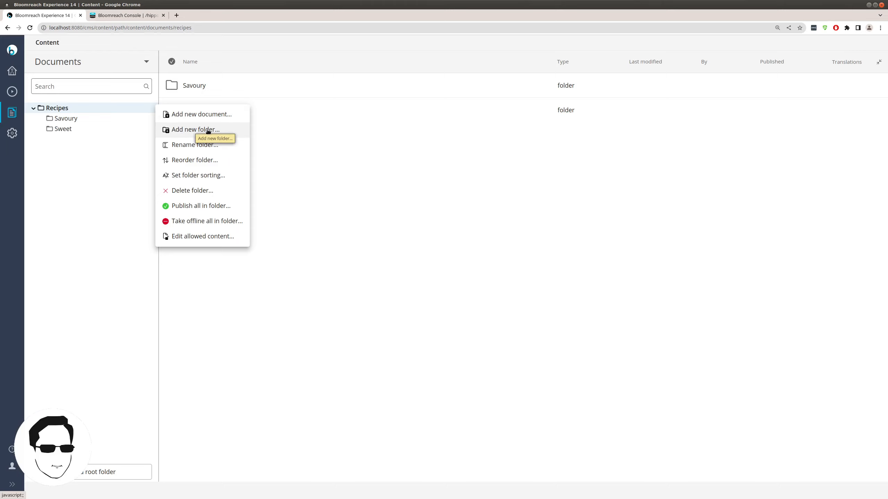
left_click(93, 181)
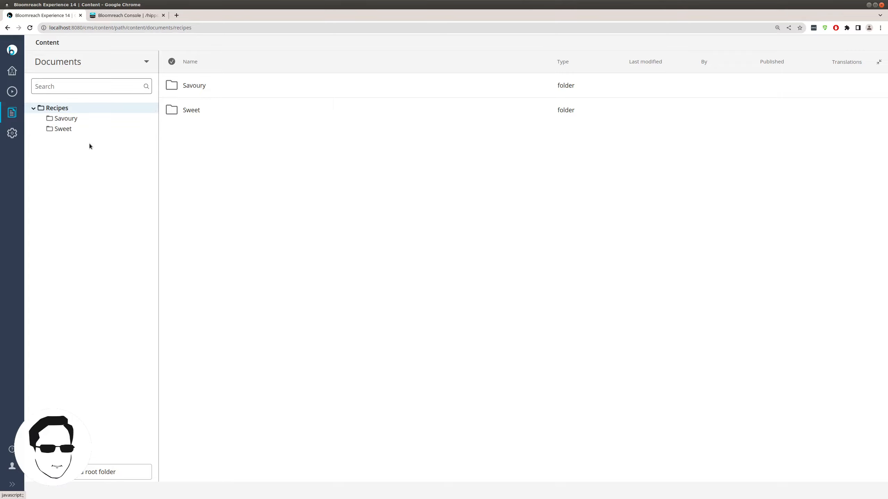
left_click(152, 108)
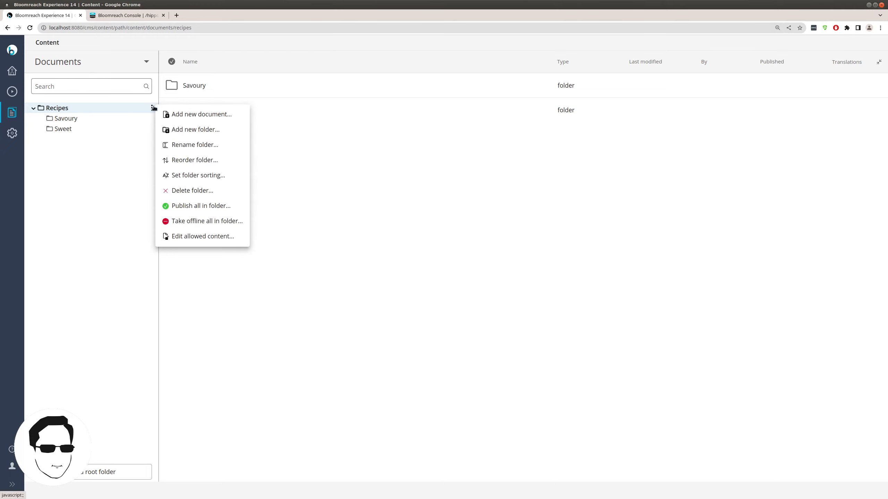
- In the Console, inspect the new-folder template query's statement and repository path
left_click(118, 16)
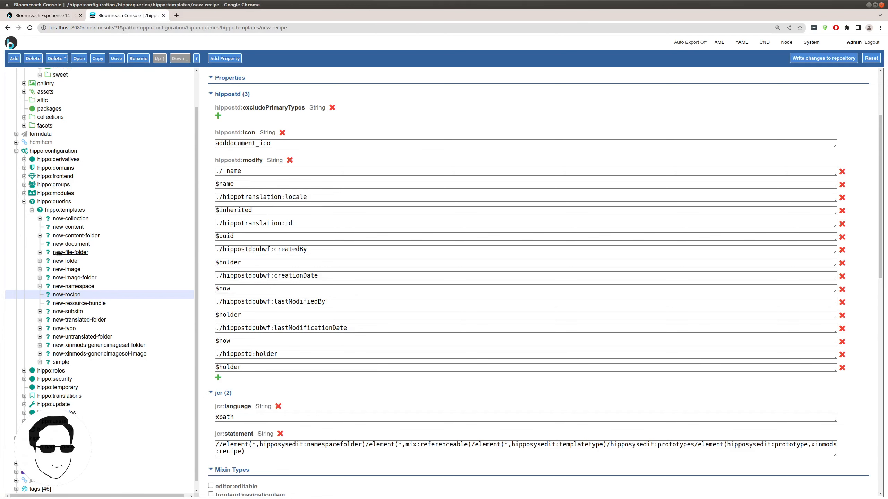
left_click(66, 261)
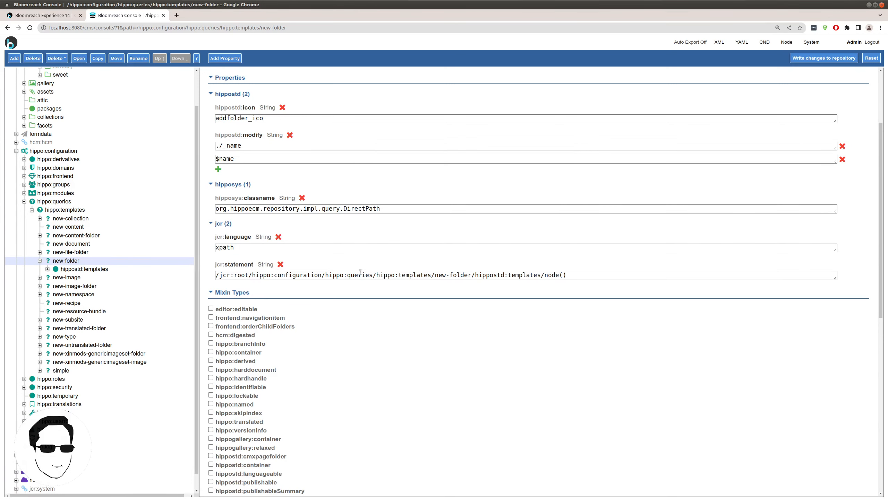
left_click_drag(582, 277, 477, 276)
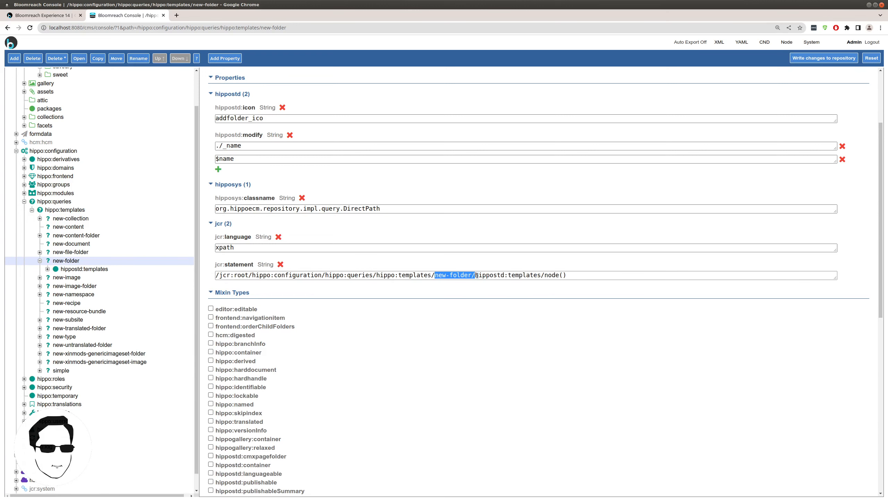
left_click_drag(139, 28, 286, 27)
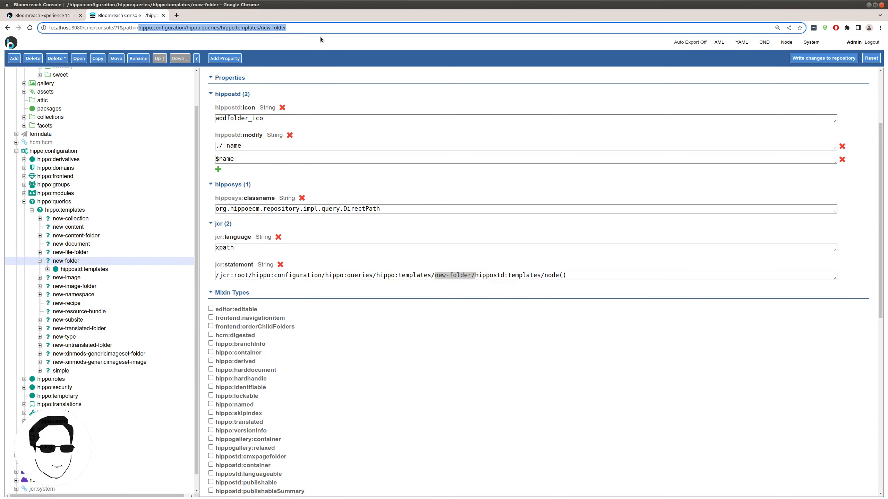
- Inspect new-folder's hippostd:folder template, then reselect new-folder and copy it
left_click(77, 268)
left_click(81, 278)
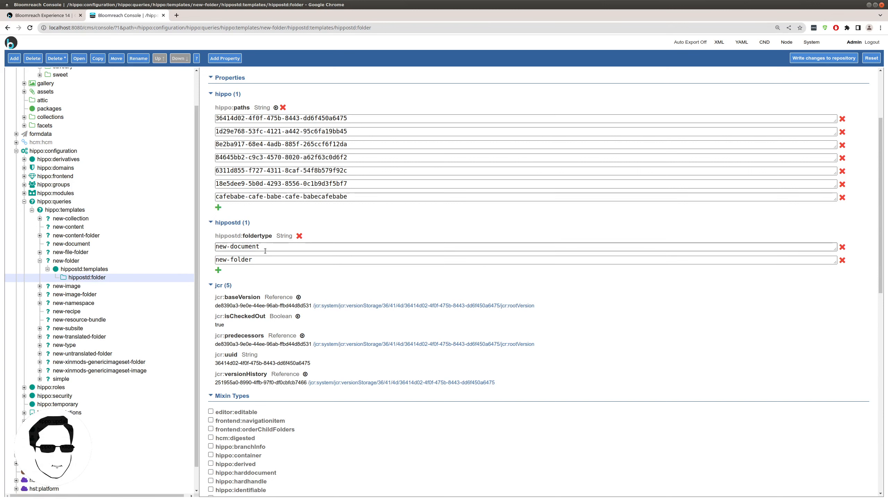
triple_click(252, 246)
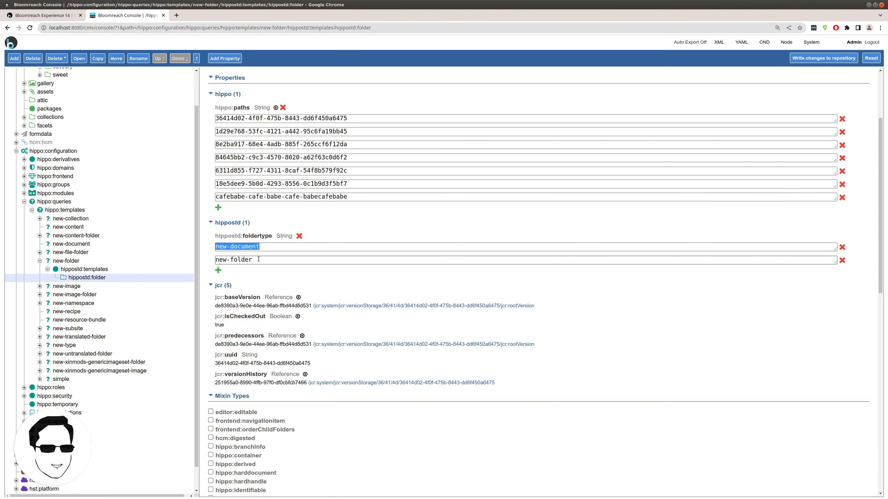
left_click_drag(253, 259, 227, 260)
left_click(66, 260)
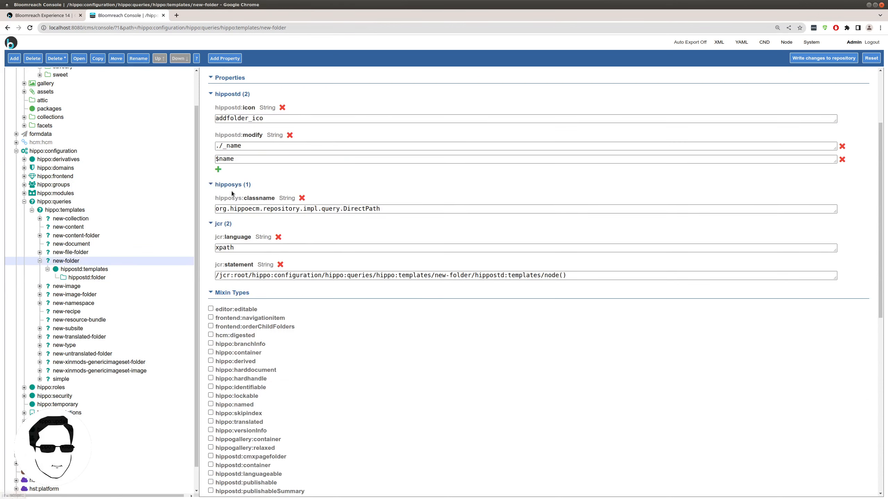
left_click(97, 58)
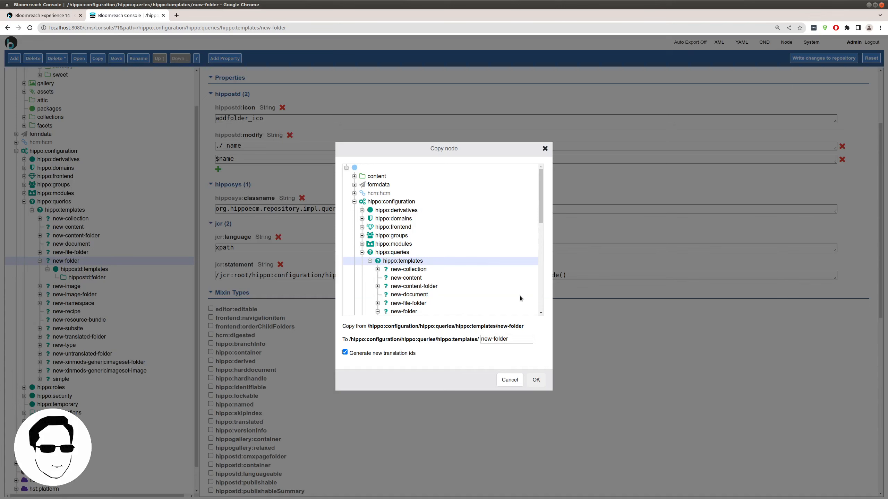
- Name the copy new-recipe-folder and insert recipe- into its jcr:statement path
type("-recipe")
left_click(532, 380)
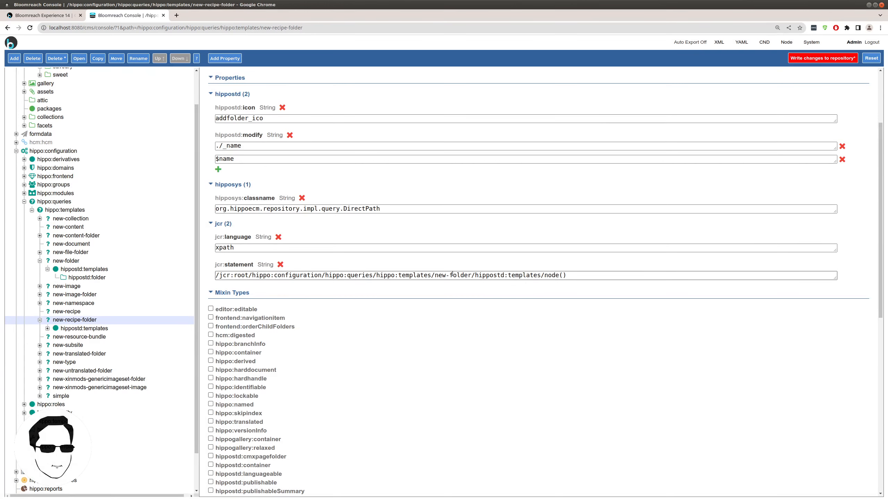
left_click(87, 329)
left_click(86, 320)
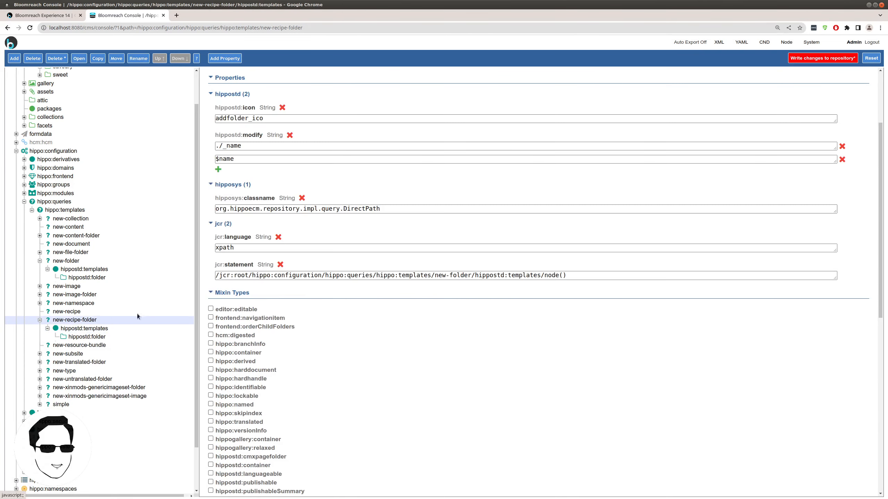
left_click(451, 275)
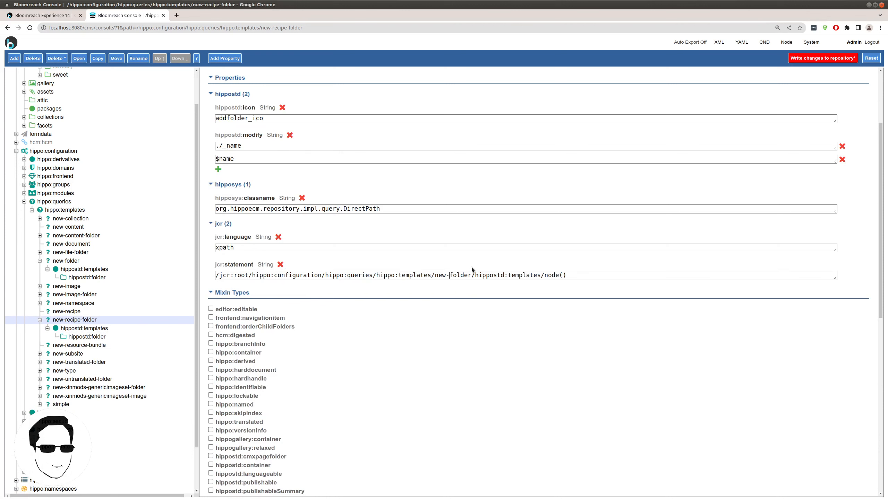
type("recipe-")
- In the new-recipe-folder template's hippostd:foldertype, delete new-folder and change new-document to new-recipe
left_click(96, 337)
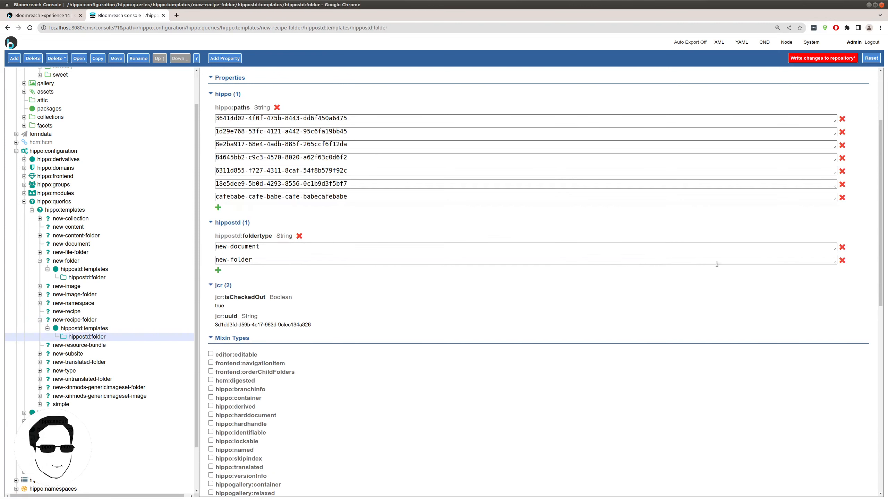
left_click(842, 261)
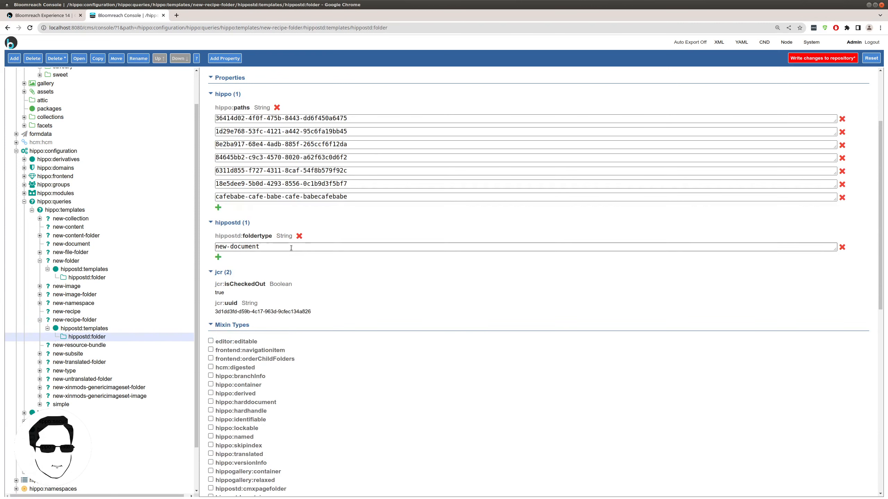
left_click_drag(260, 247, 225, 246)
type("w-recipe")
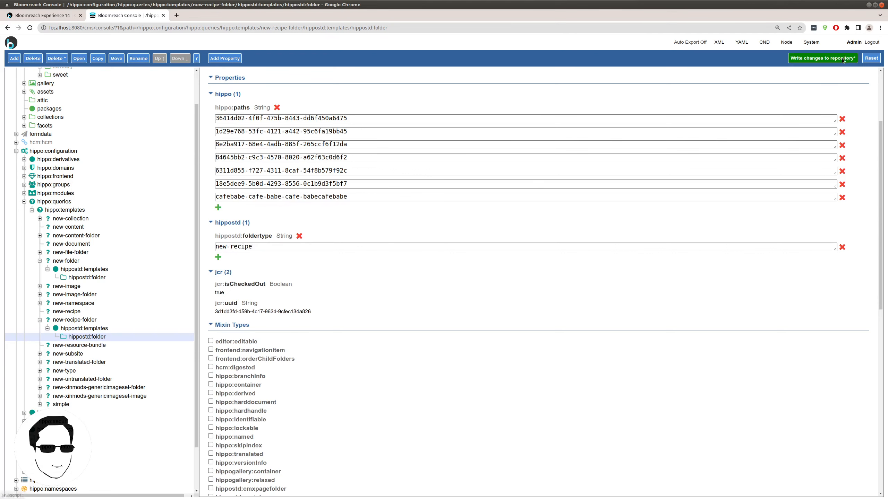
- Write the foldertype change to the repository and return to the content view
left_click(823, 58)
left_click(527, 345)
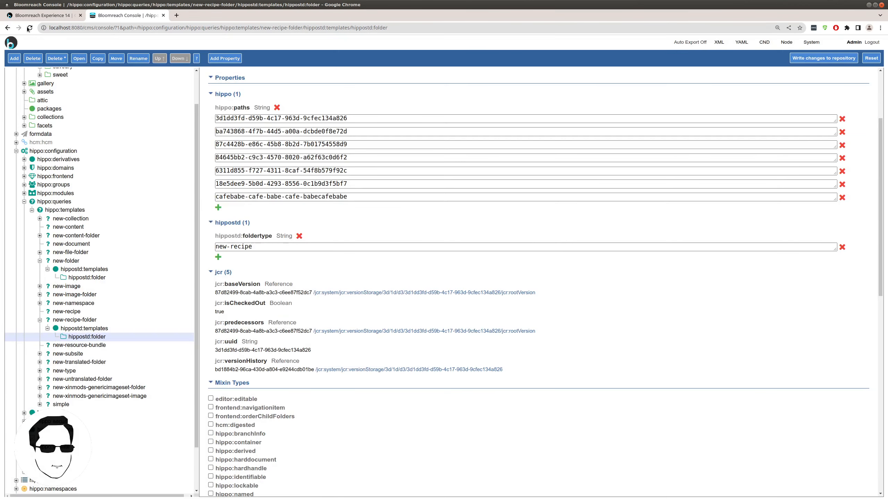
left_click(44, 15)
- Restrict the Recipes folder's allowed content to only the new-recipe-folder template query
left_click(152, 108)
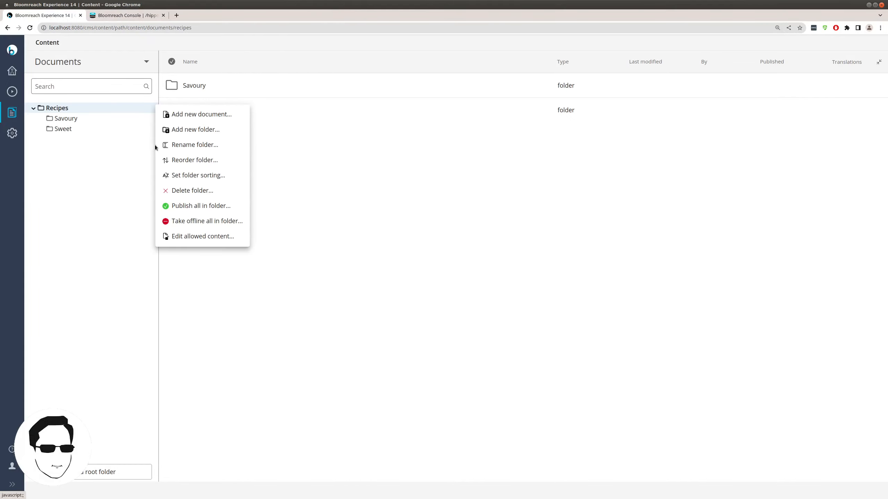
left_click(174, 235)
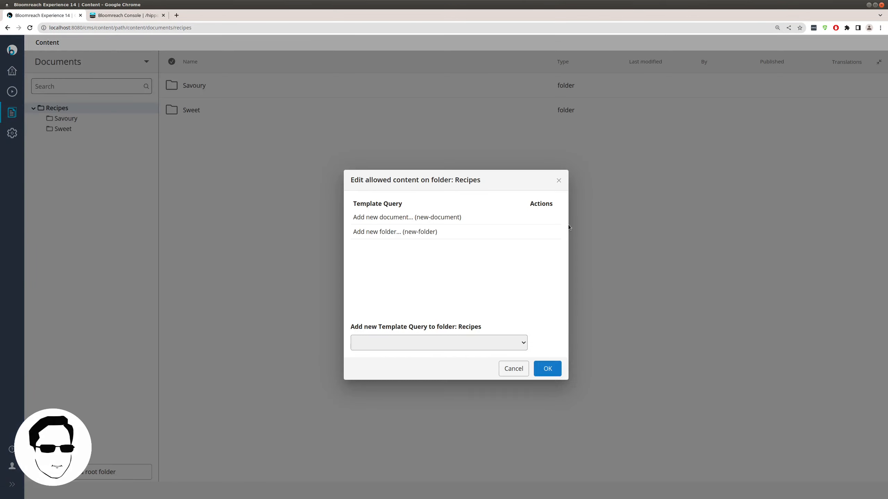
left_click(548, 233)
left_click(548, 217)
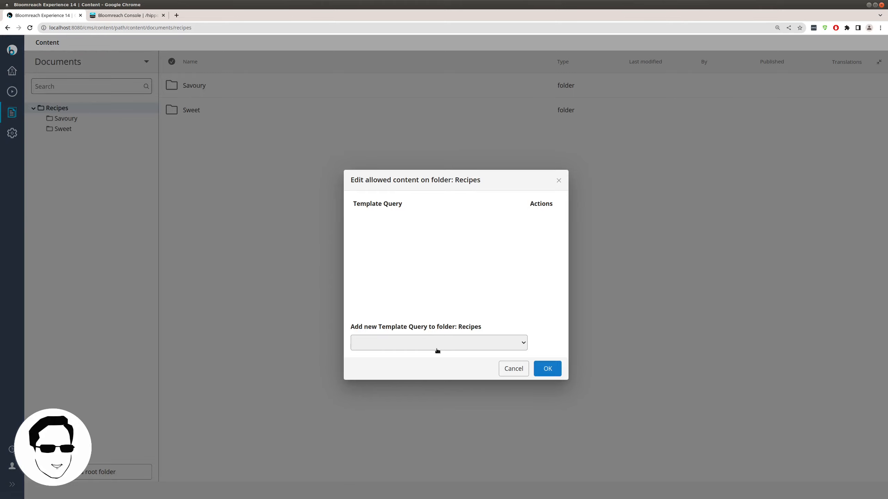
left_click(434, 348)
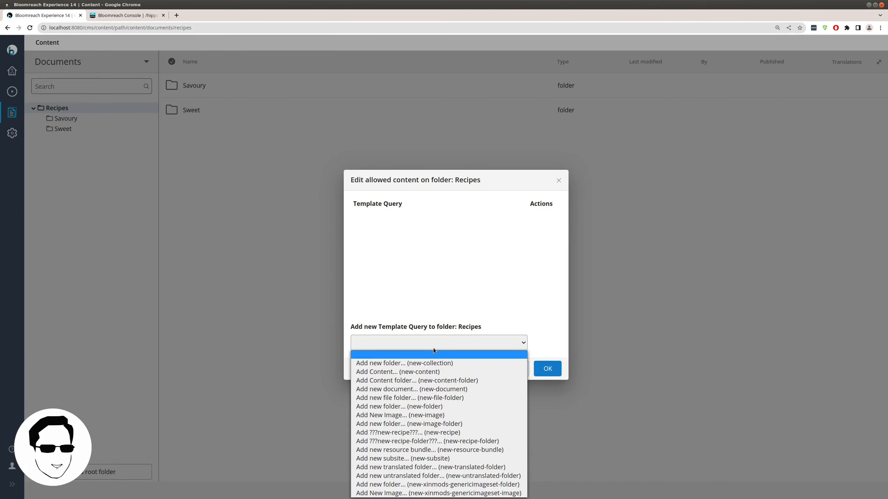
left_click(433, 441)
left_click(544, 369)
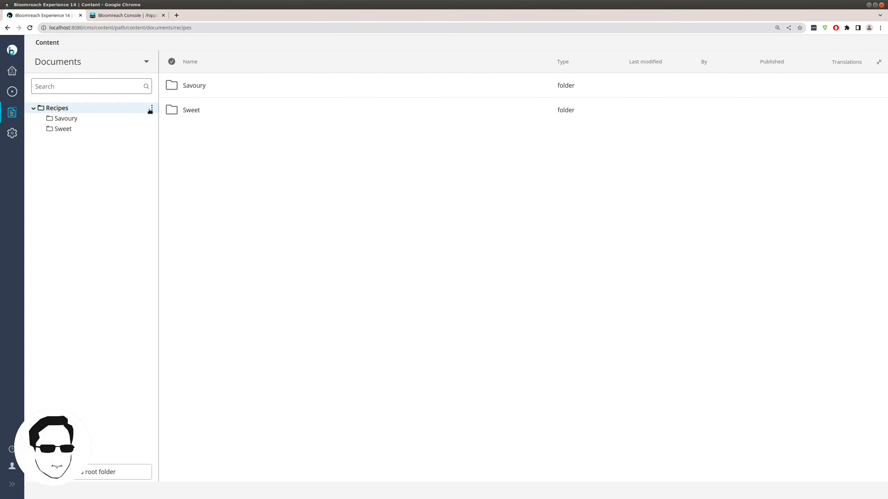
- Add a new-recipe-folder folder named 'New Category' inside Recipes
left_click(152, 109)
left_click(209, 114)
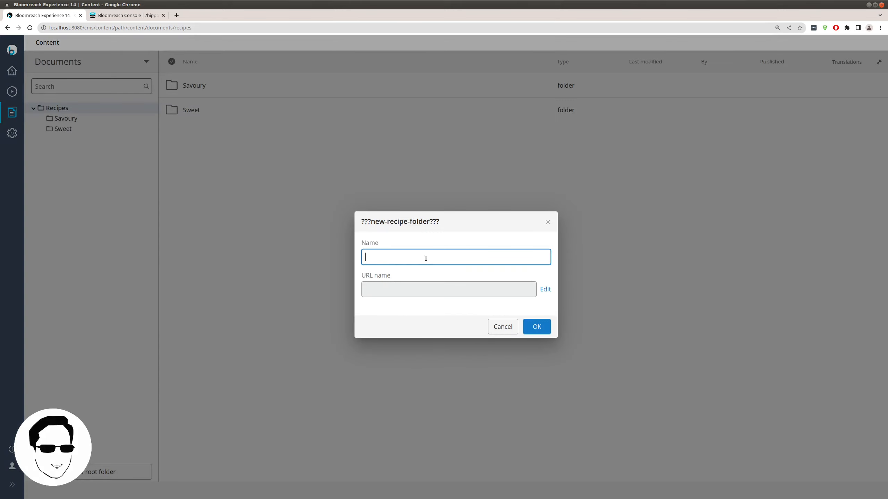
type("New Xas")
key("BackSpace")
key("BackSpace")
key("BackSpace")
key("BackSpace")
type("Category")
key("Return")
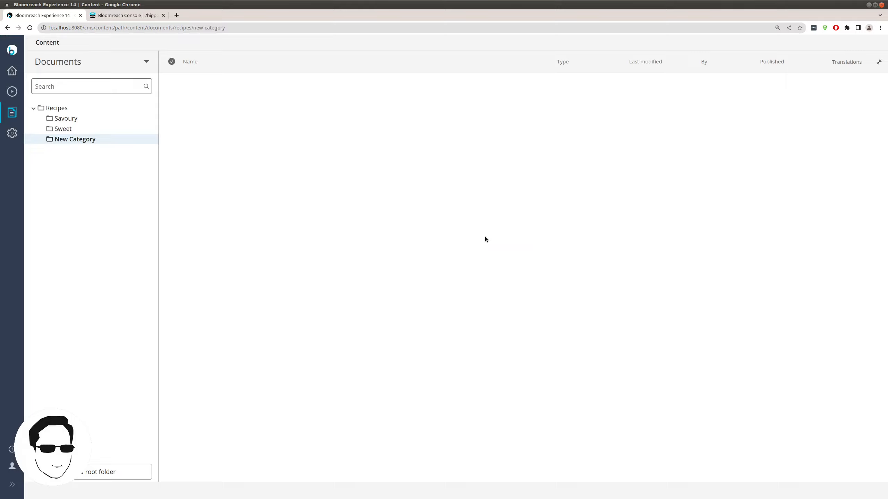
- Check the New Category and Recipes action menus, then return to Bloomreach Console
left_click(151, 139)
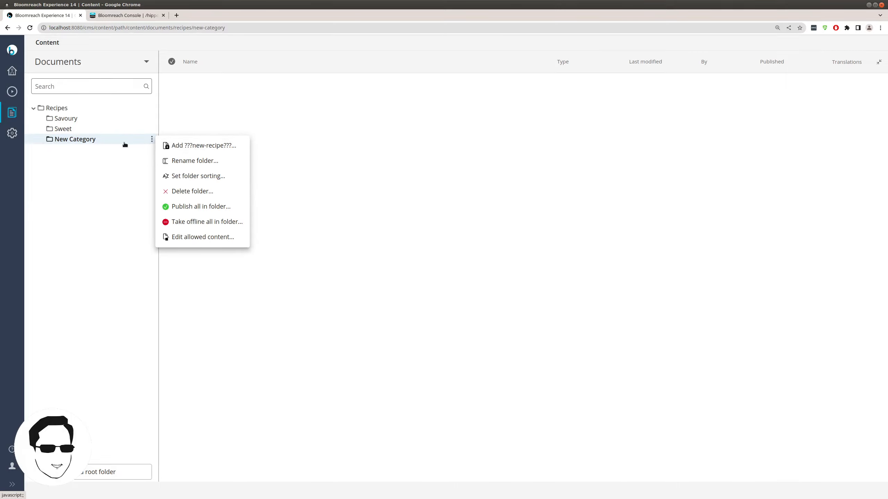
left_click(136, 15)
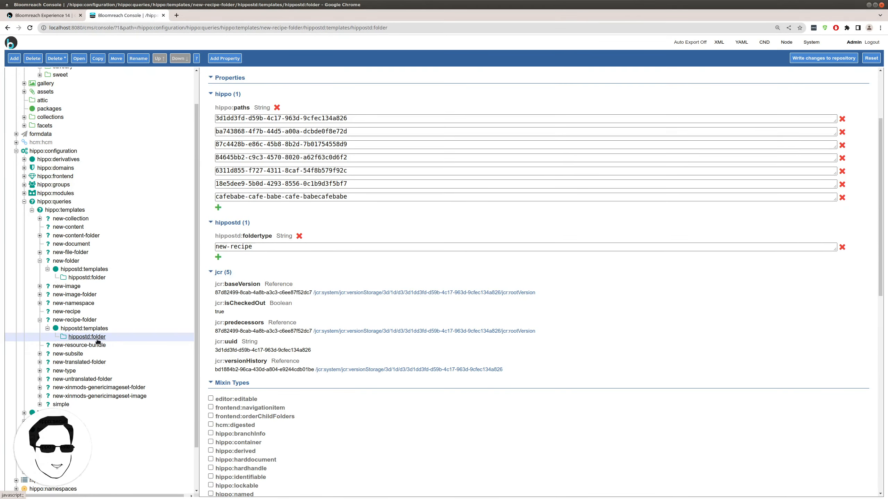
left_click(57, 15)
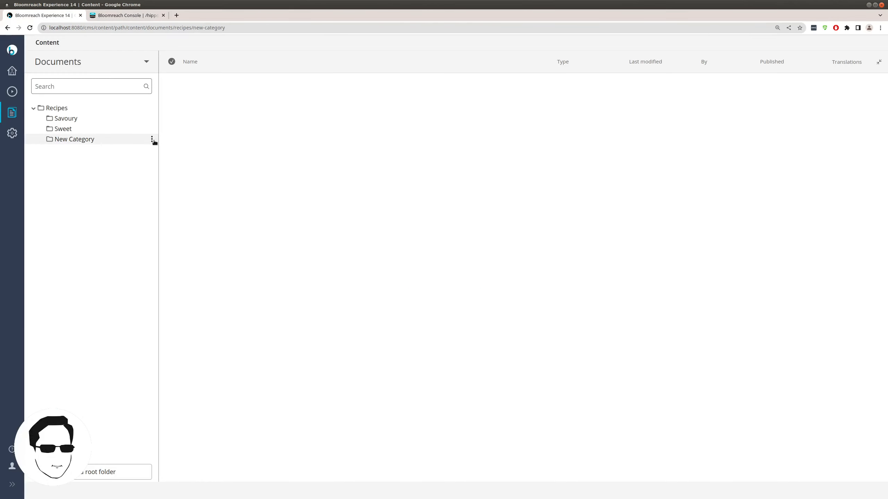
left_click(153, 138)
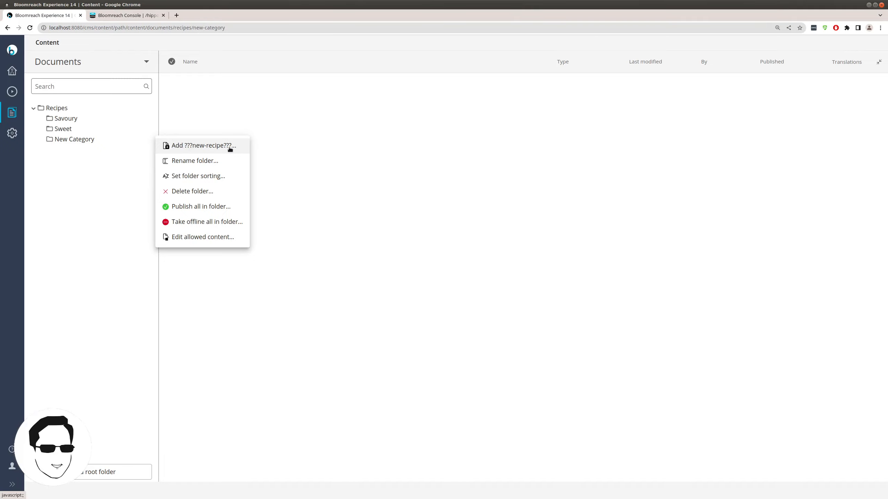
left_click(140, 109)
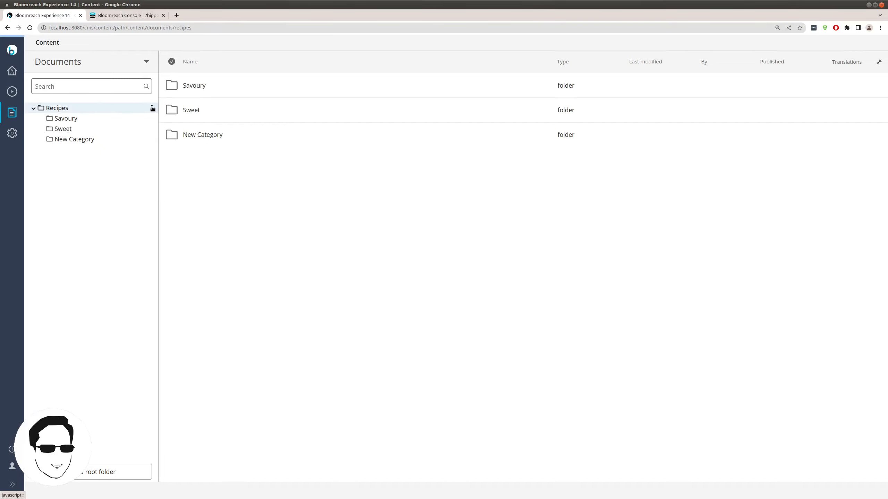
left_click(150, 109)
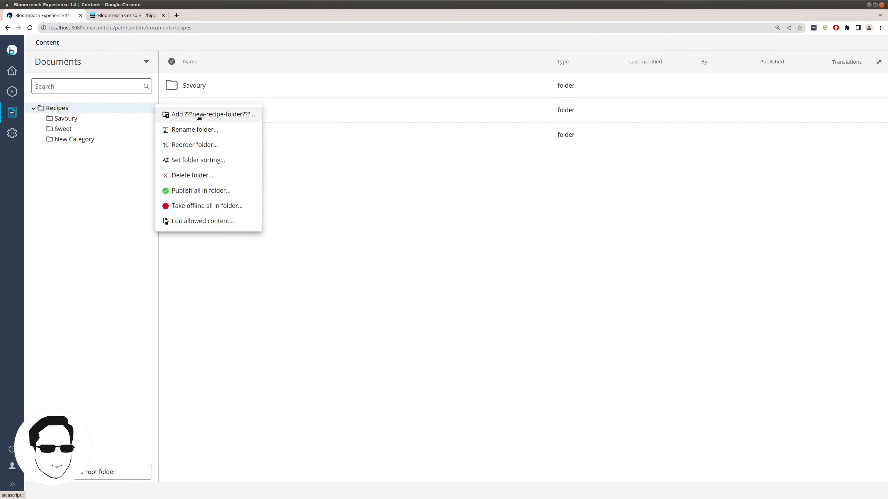
left_click(132, 108)
left_click(124, 14)
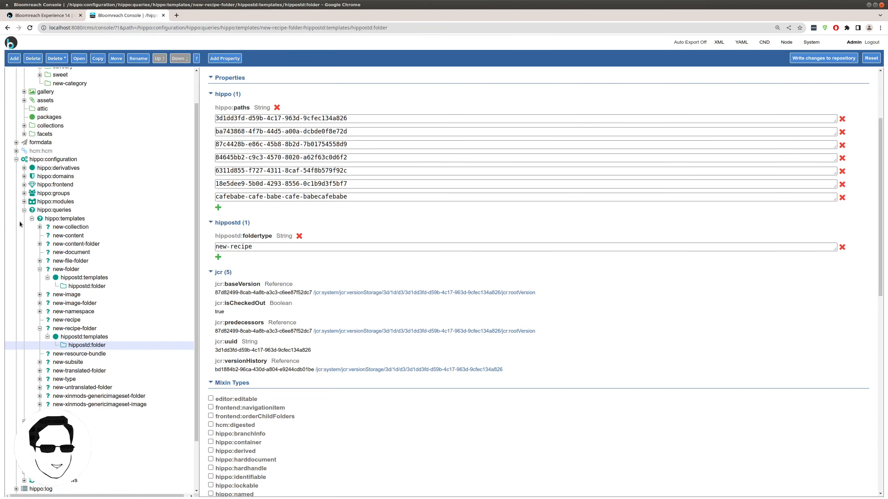
- Collapse hippo:queries and open hippo:translations > hippo:templates > en, scrolling through its labels
left_click(24, 210)
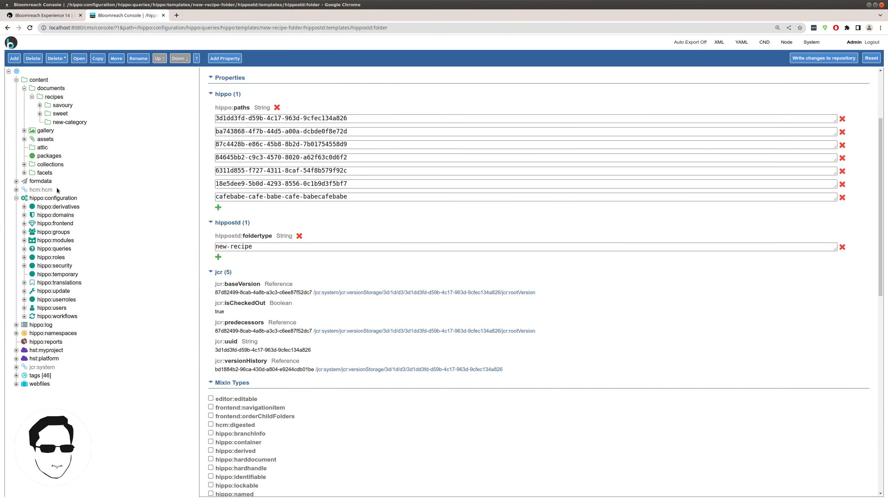
left_click(54, 283)
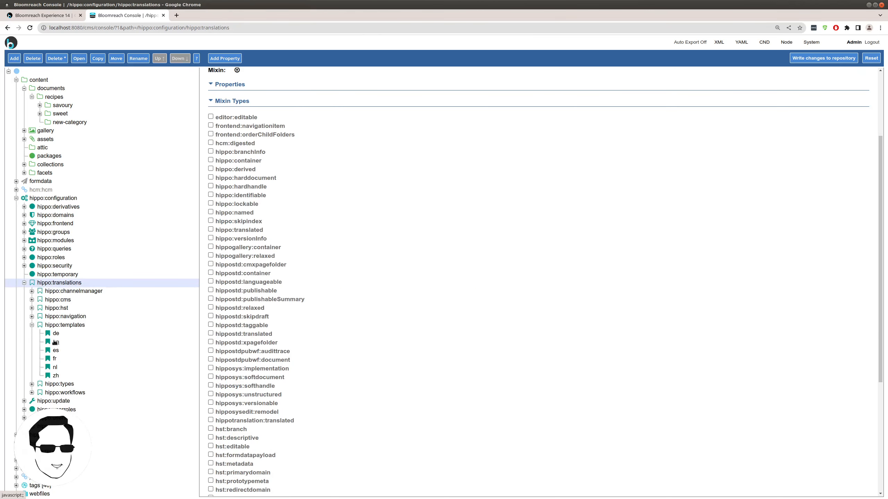
left_click(56, 325)
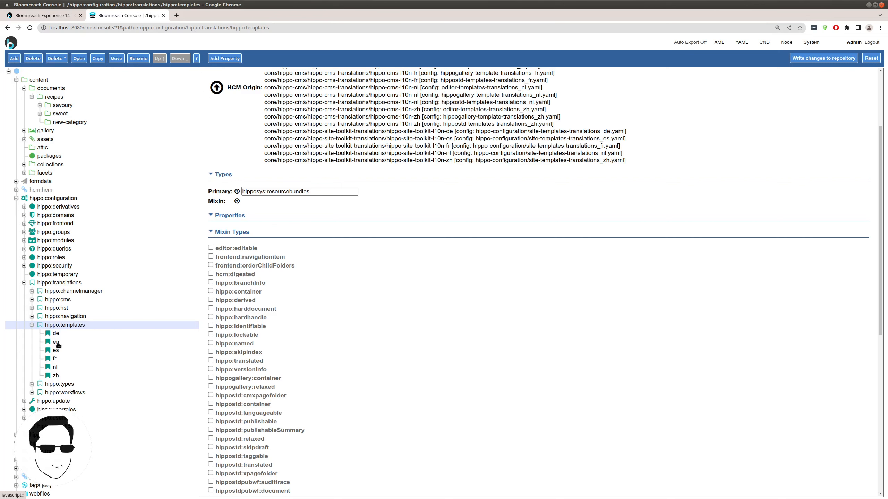
left_click(56, 342)
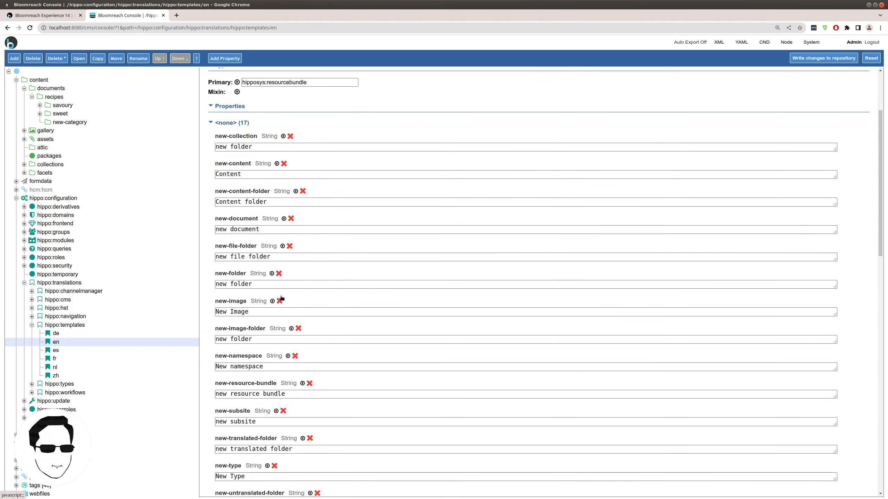
scroll(368, 286, "down", 5)
scroll(367, 287, "down", 2)
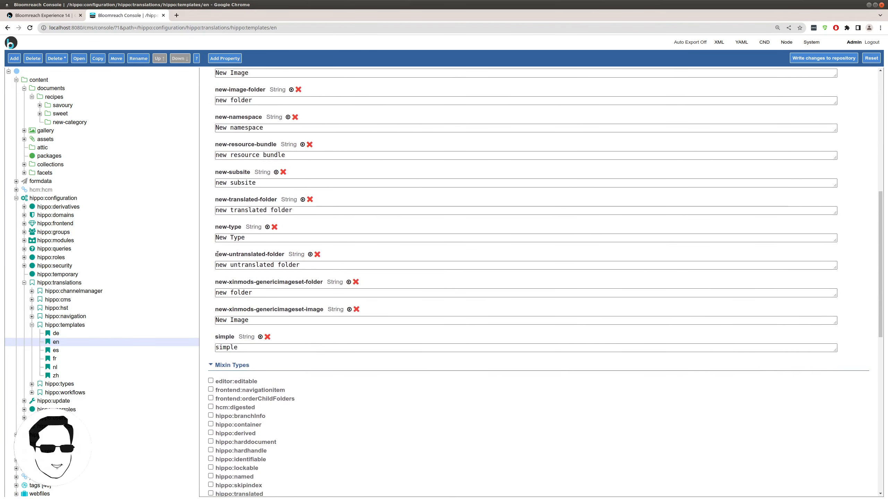
left_click_drag(223, 254, 281, 252)
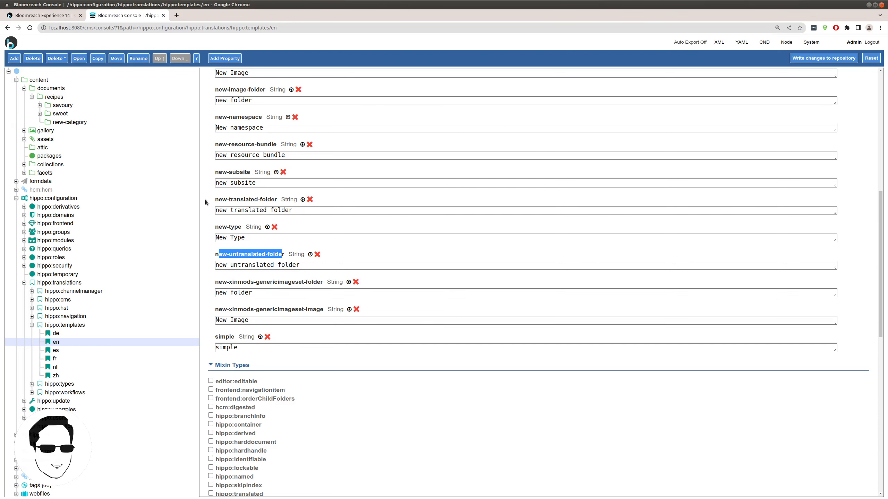
- Add translations new-recipe = 'New Recipe' and new-recipe-folder = 'New Recipe Category'
left_click(224, 58)
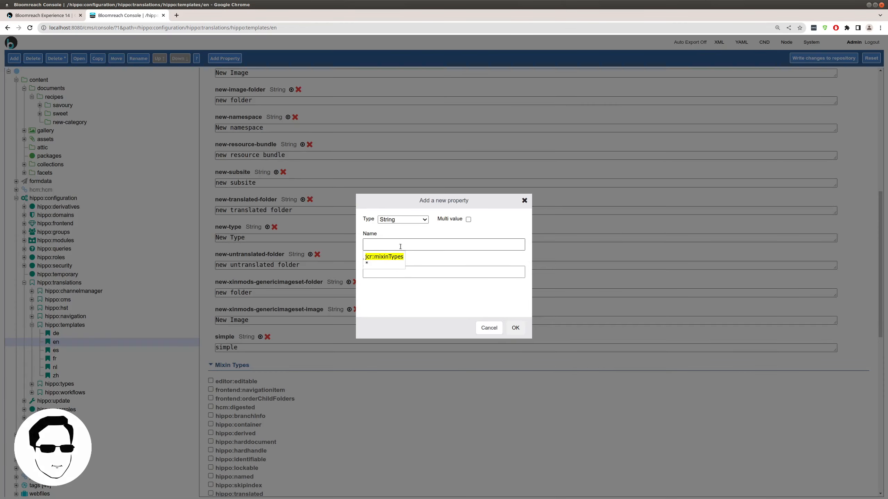
left_click(450, 240)
type("new-recipe")
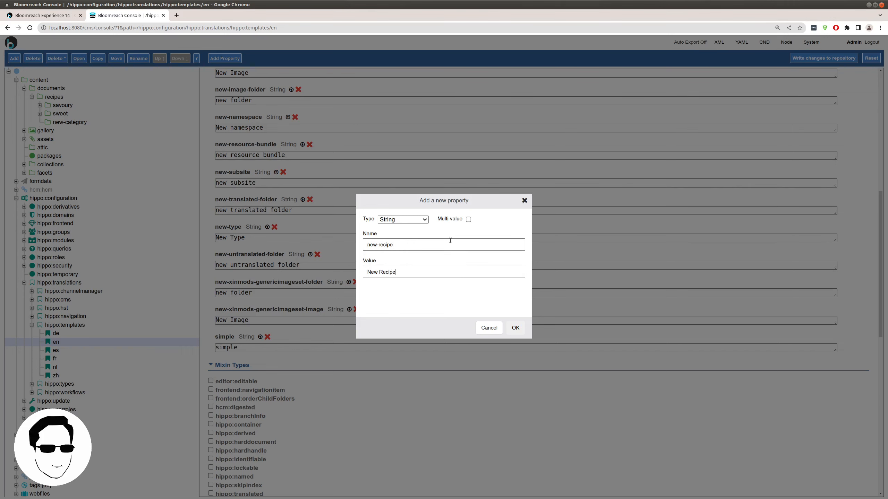
left_click(519, 331)
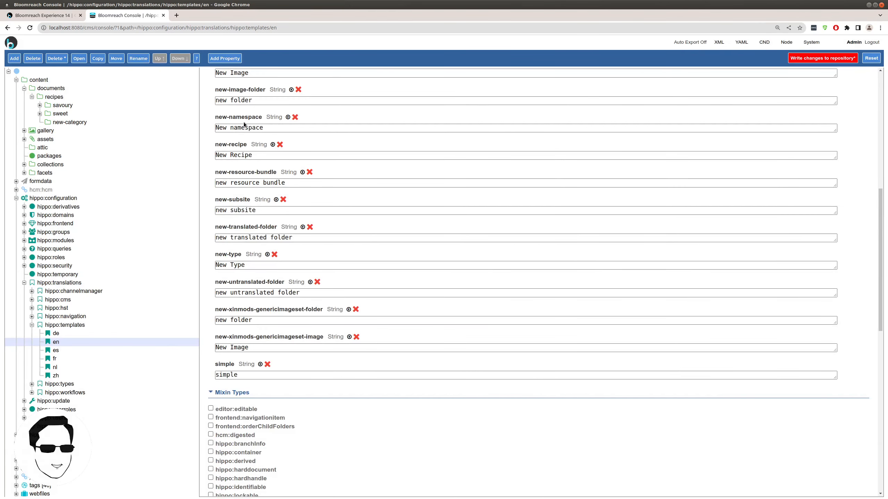
left_click(225, 58)
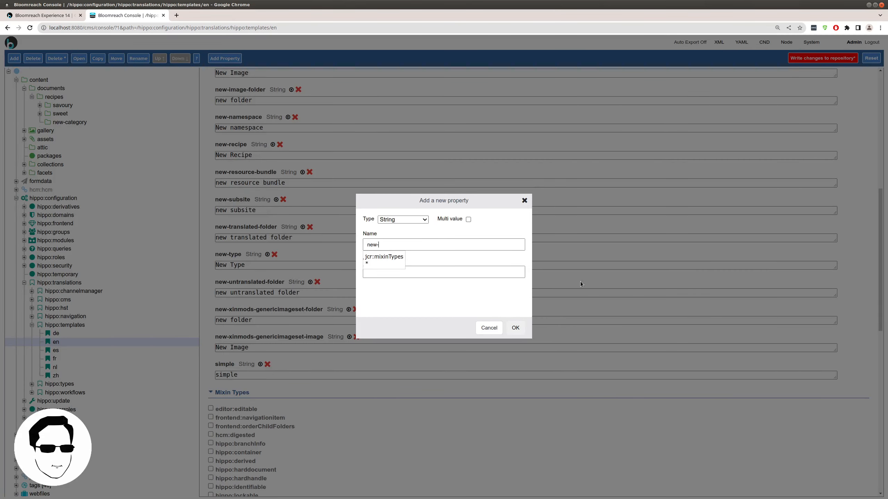
type("new-recipe-folder")
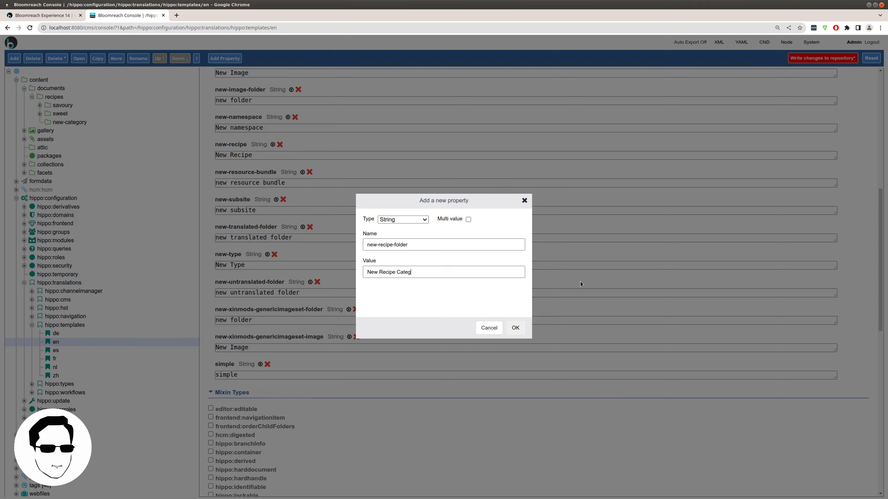
left_click(514, 329)
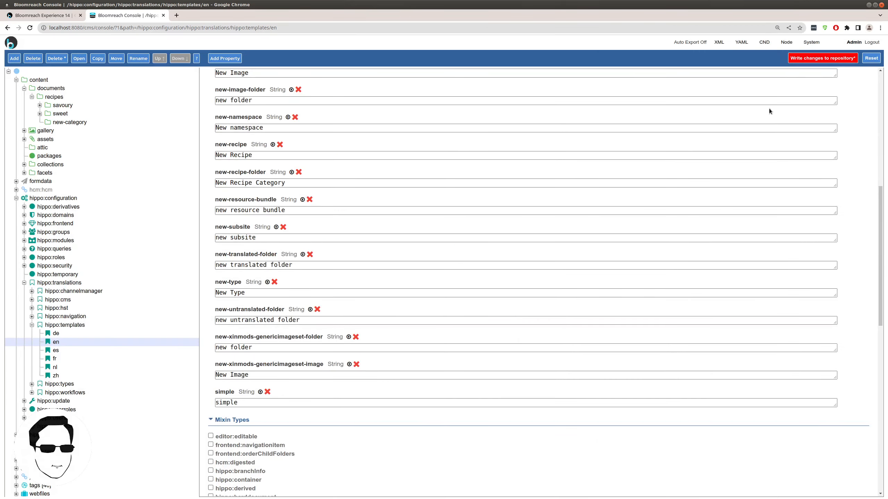
- Write the translation changes to the repository and return to Experience Manager
left_click(804, 60)
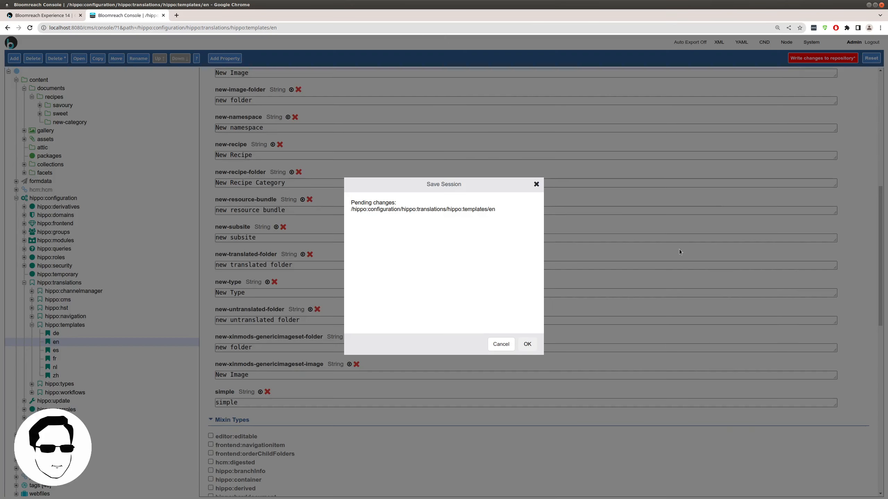
left_click(533, 350)
left_click(45, 16)
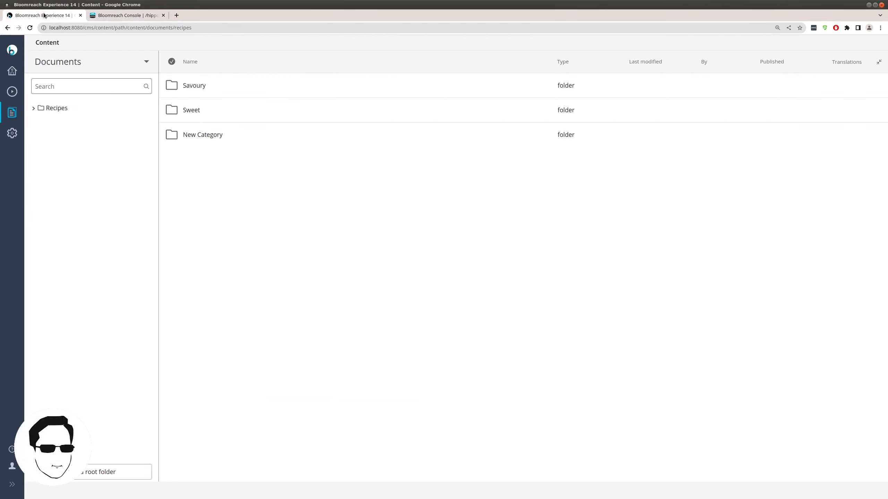
- Verify Add New Recipe Category and Add New Recipe in the Recipes and Savoury menus, then open Sweet
left_click(152, 108)
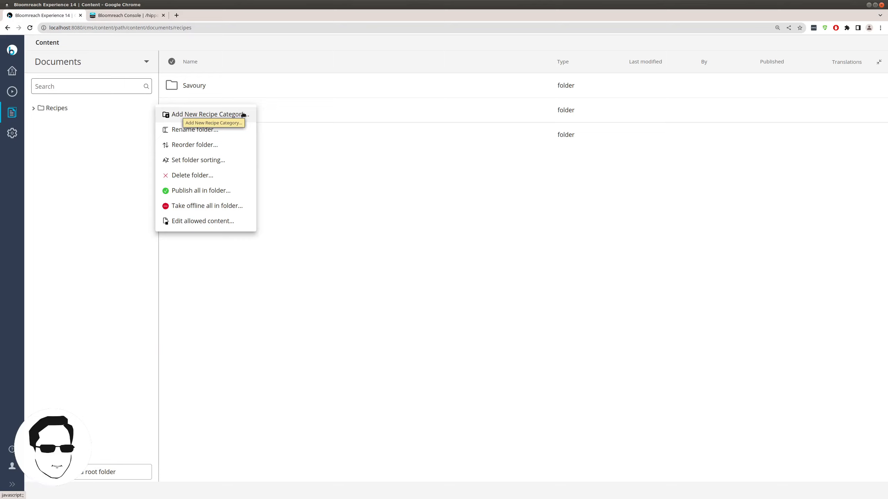
left_click(49, 112)
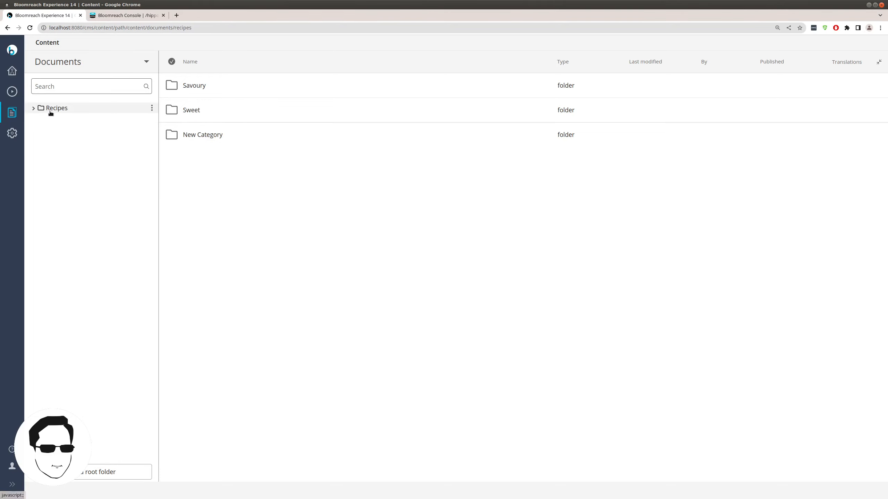
left_click(71, 119)
left_click(152, 118)
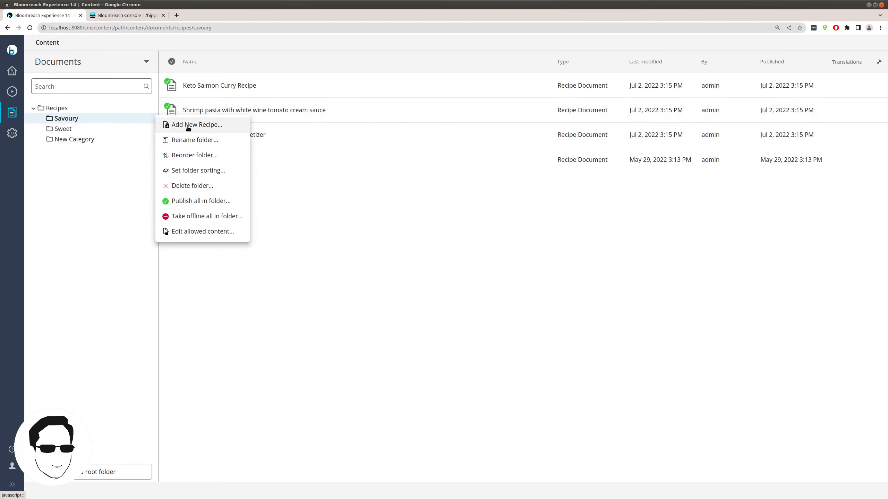
left_click(129, 129)
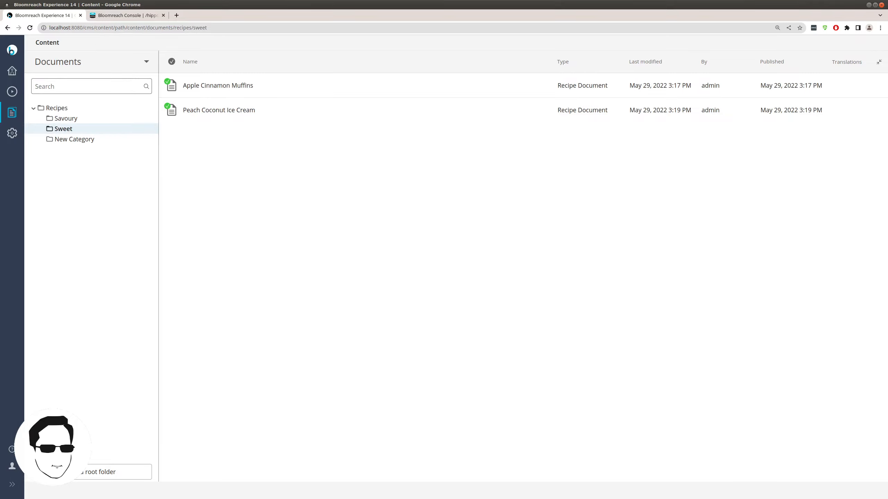